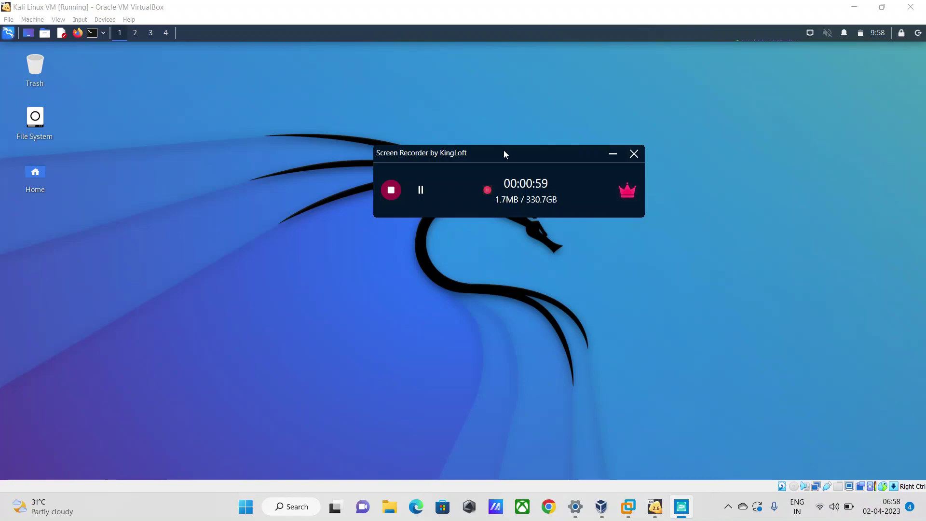
drag(504, 151, 643, 202)
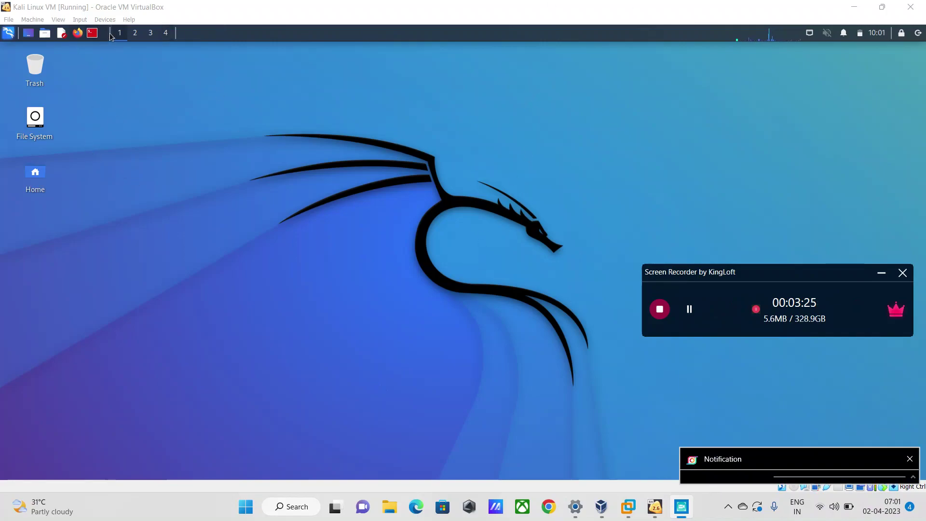
Open a root terminal in Kali, run ifconfig and highlight the eth0 inet address
click(94, 37)
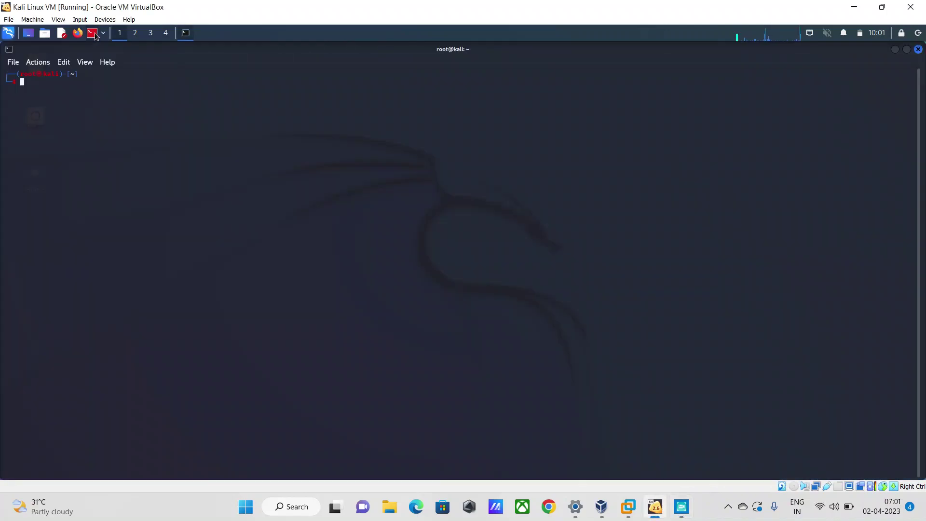
click(682, 513)
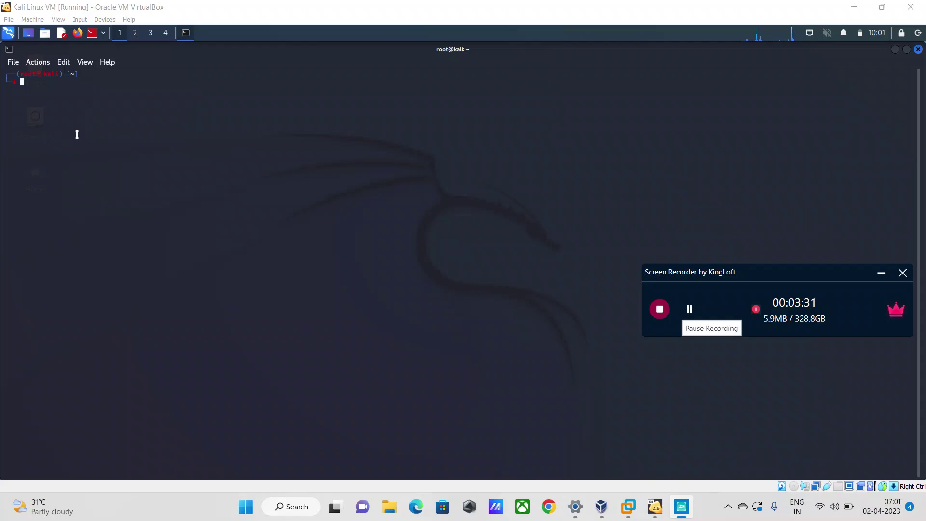
right_click(39, 107)
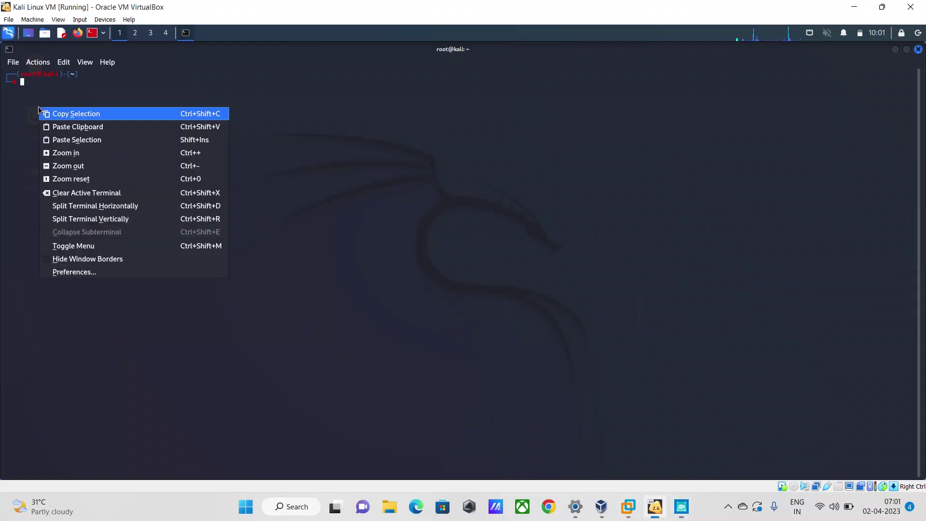
click(20, 125)
text(if)
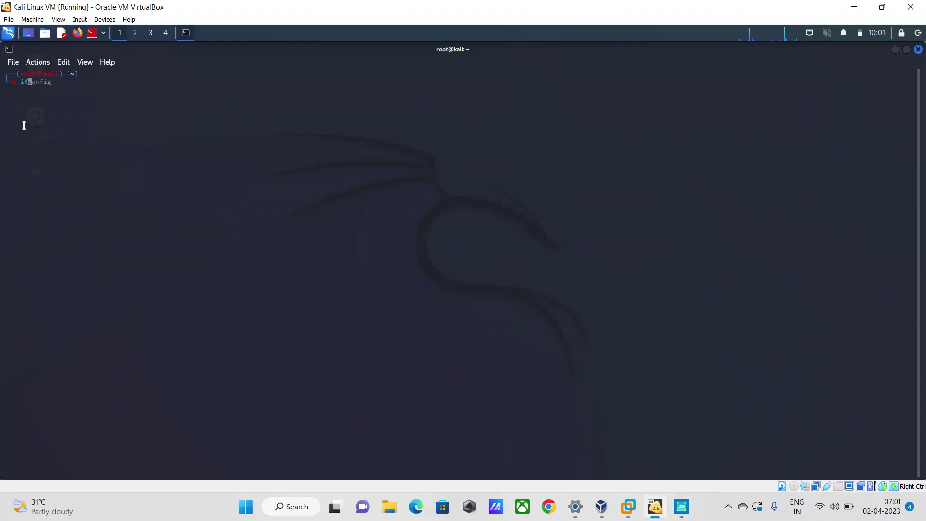
key(Right)
key(Return)
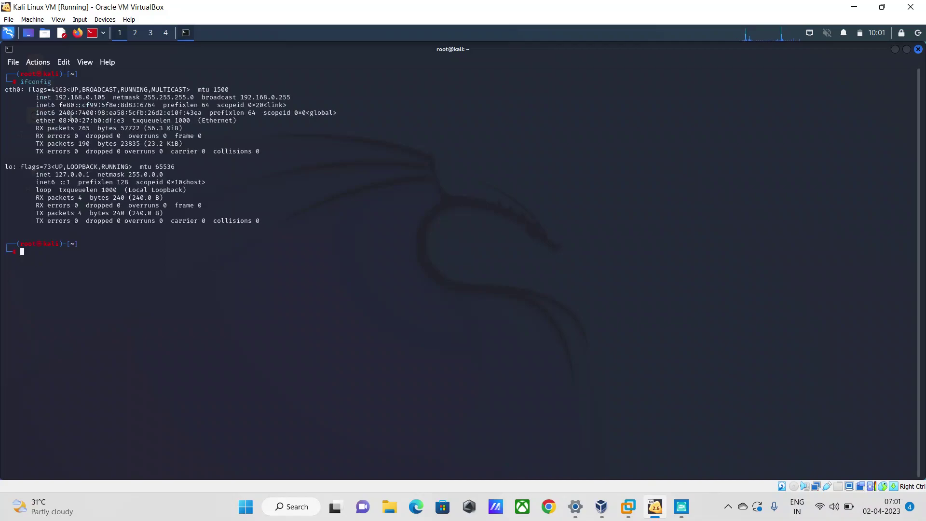
drag(59, 98, 105, 98)
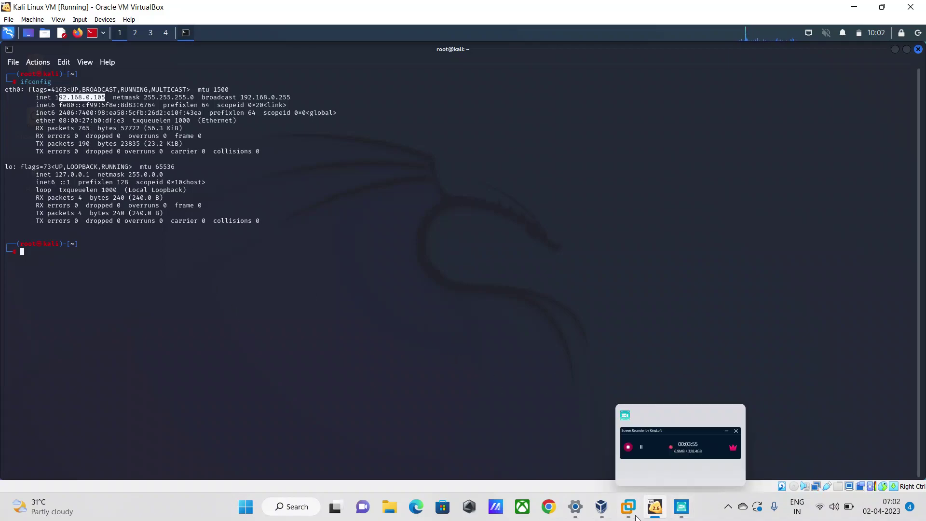
Switch to the Windows 10 Home VM in VMware Workstation and open a Command Prompt there
mouse_move(628, 509)
click(711, 441)
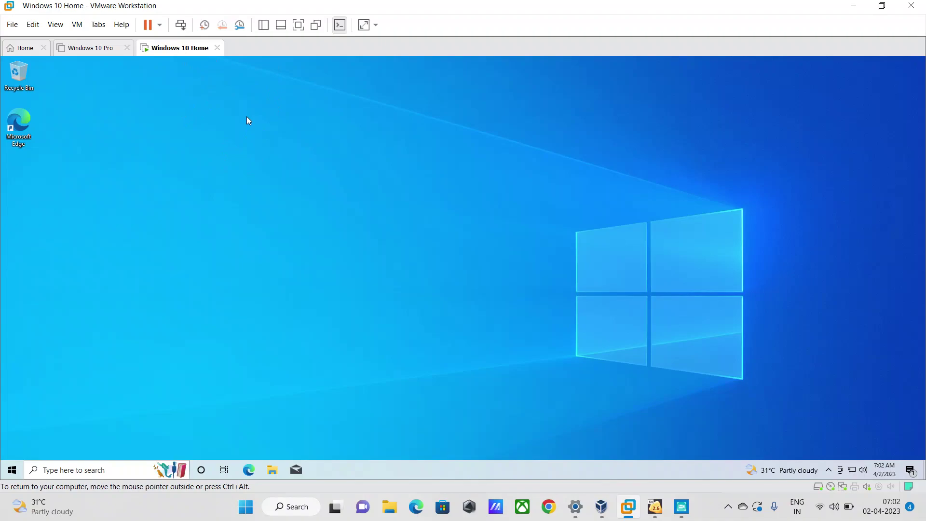
click(101, 471)
text(cmd)
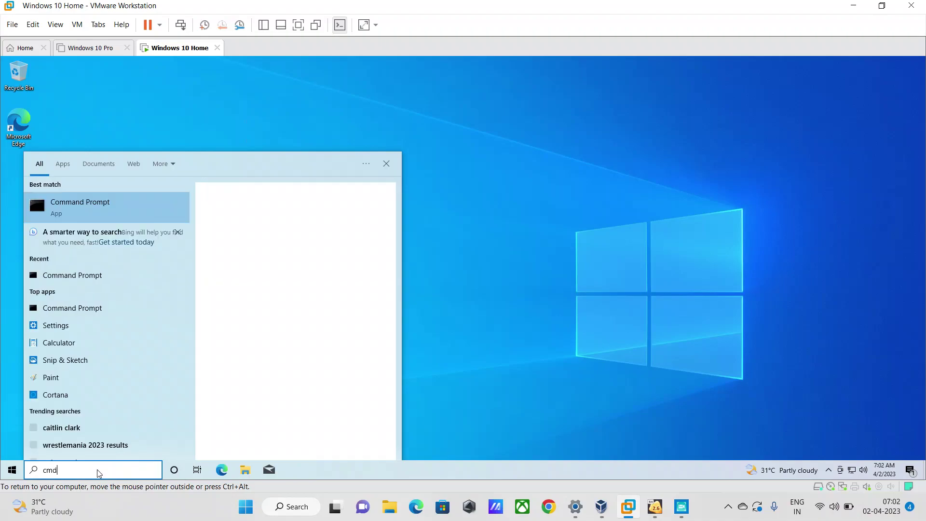
key(Return)
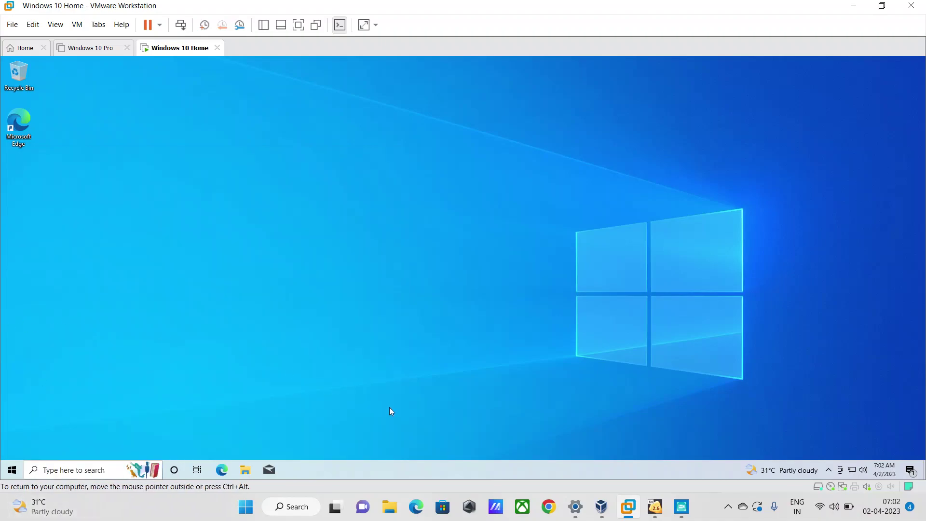
click(72, 471)
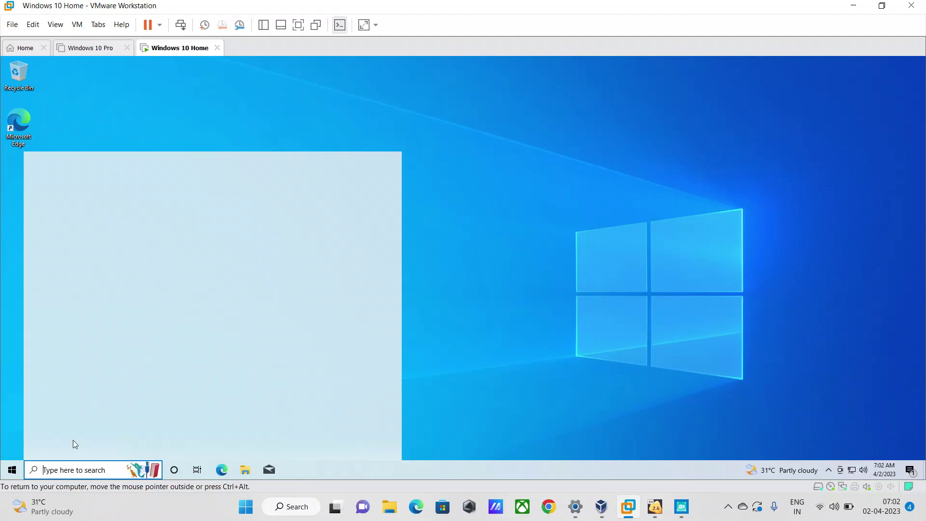
text(cmd)
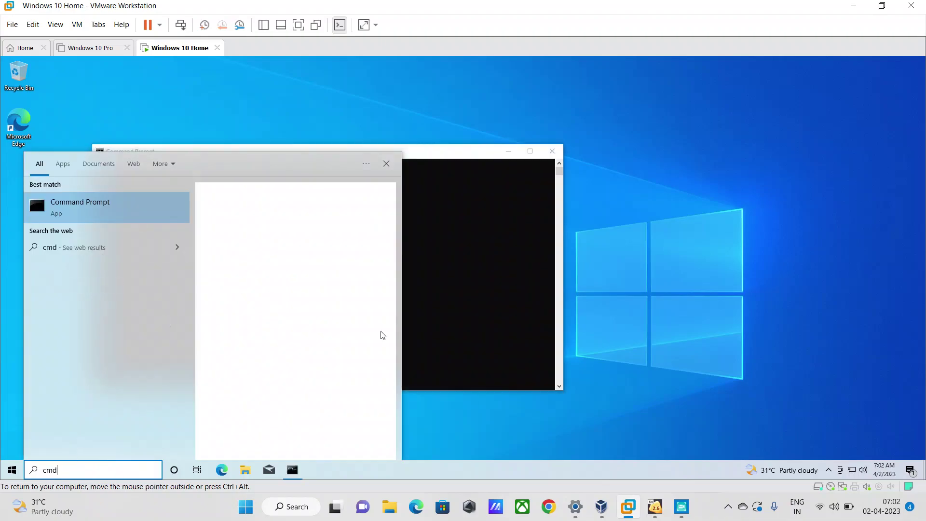
click(451, 287)
click(272, 217)
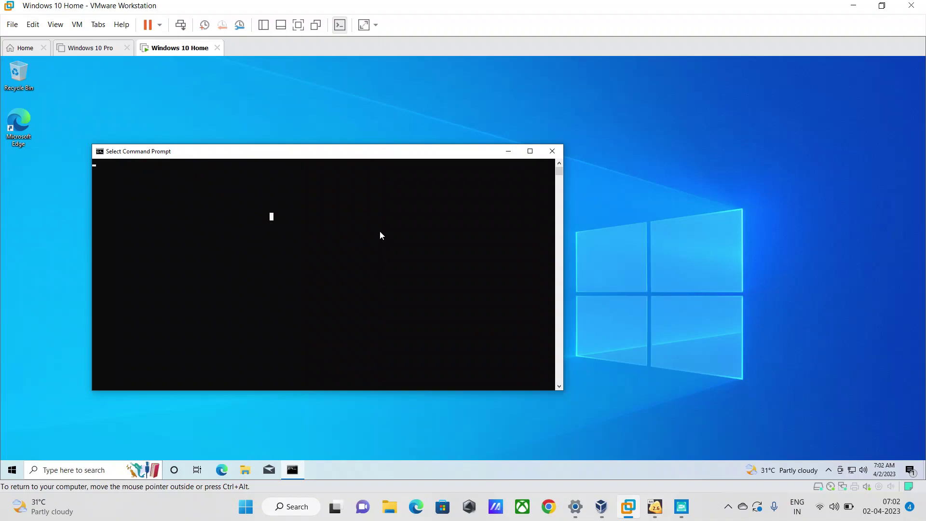
click(210, 179)
key(Return)
key(Return)
key(Return)
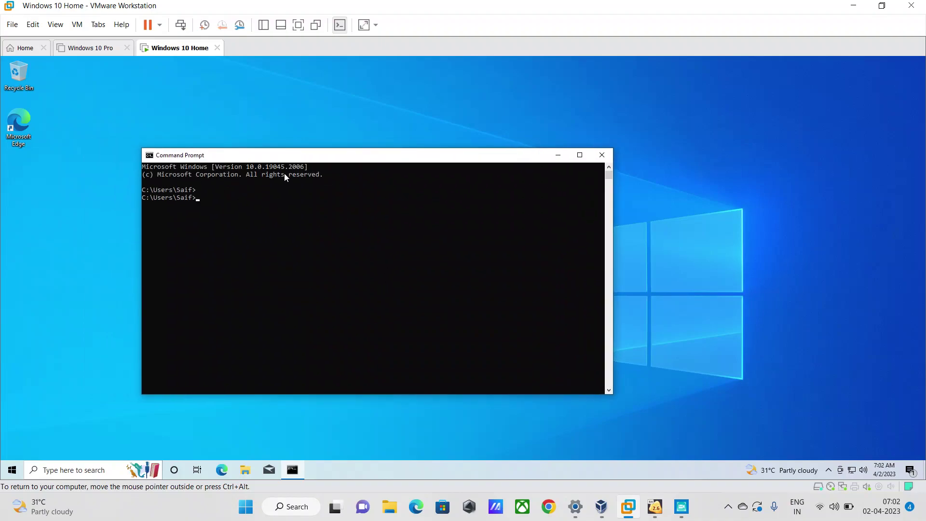
Run ipconfig to display the Windows VM's network configuration
text(ipconfo)
text(g)
key(BackSpace)
key(BackSpace)
text(ig)
key(Return)
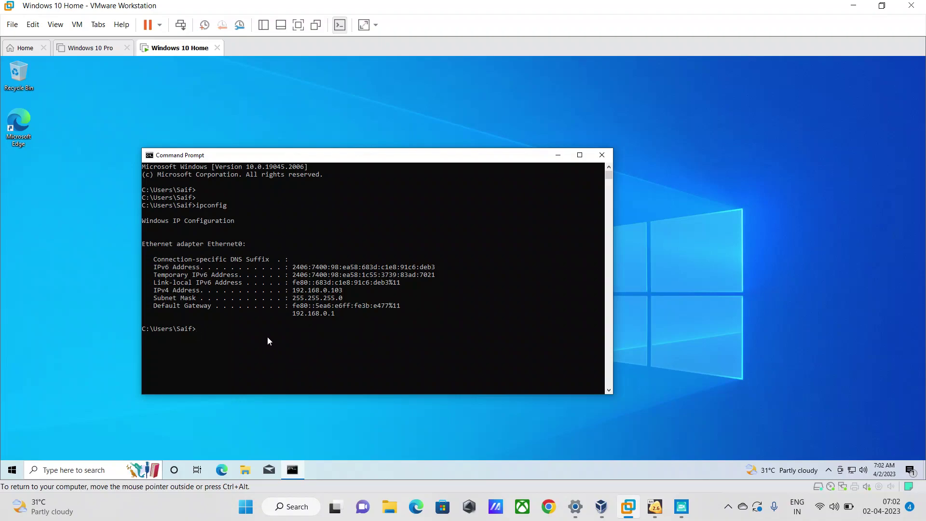
Enter a ping command for 192.168.0.106 without running it, and recheck the Kali VM's eth0 address in VirtualBox
text(ping 192.168.0.106)
drag(216, 331, 268, 332)
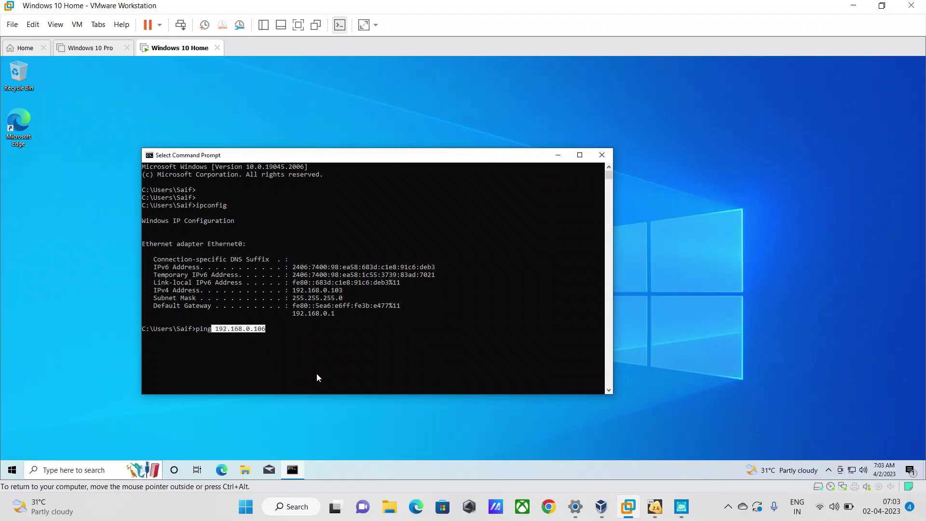
click(609, 510)
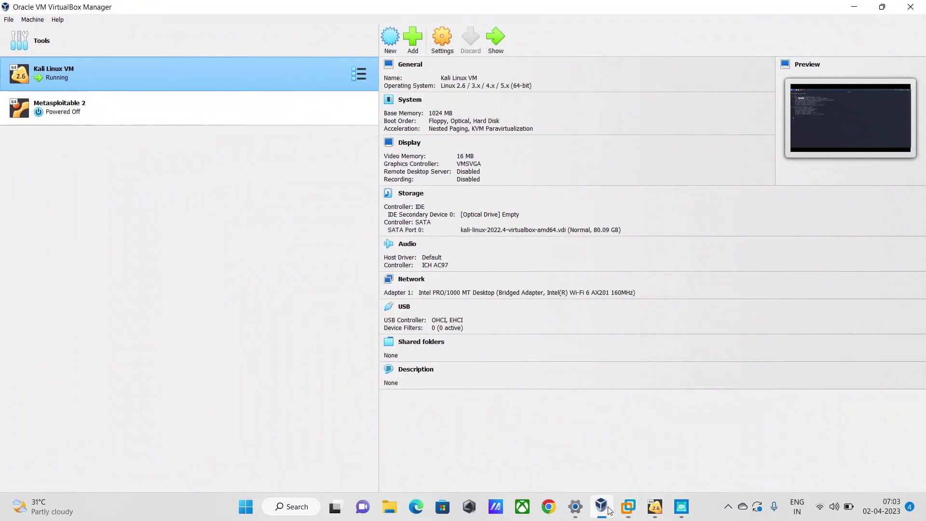
click(655, 509)
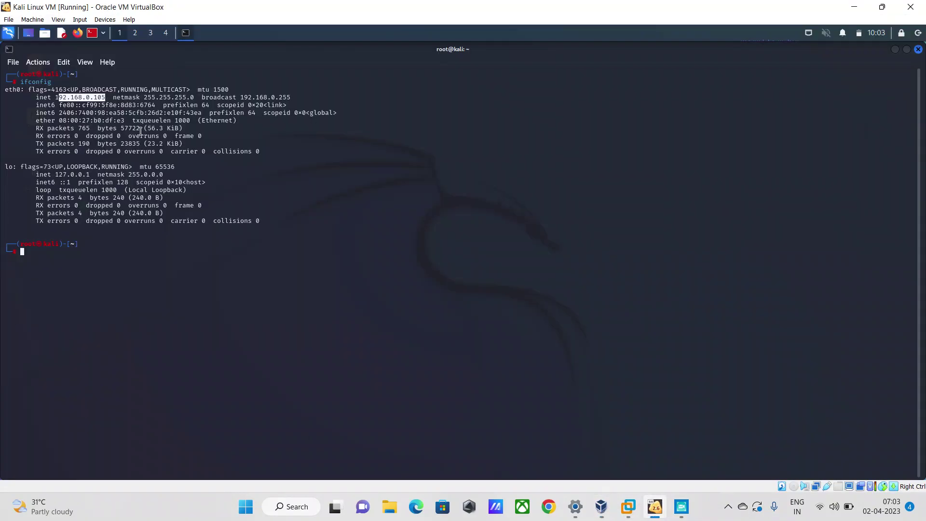
click(682, 506)
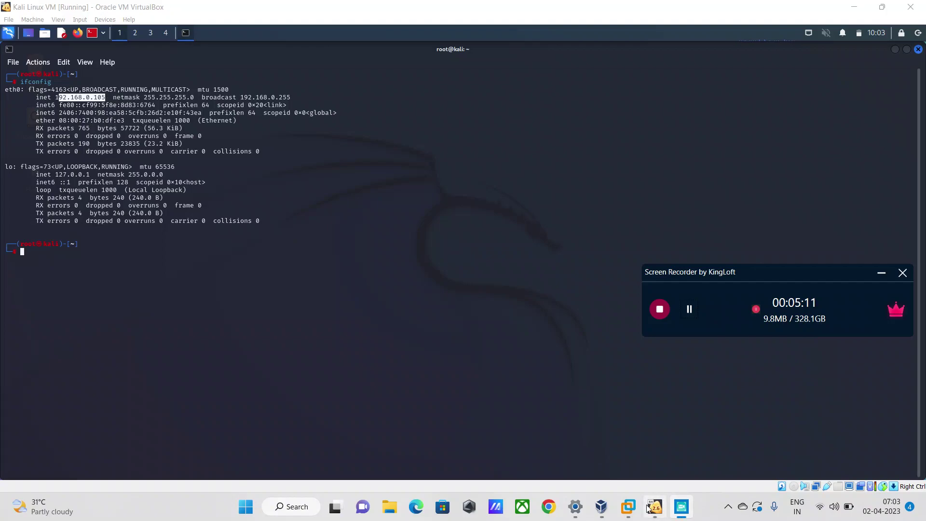
Return to the Windows 10 Home VM in VMware Workstation, correct the ping target to 192.168.0.105 and run the command
mouse_move(628, 507)
click(712, 433)
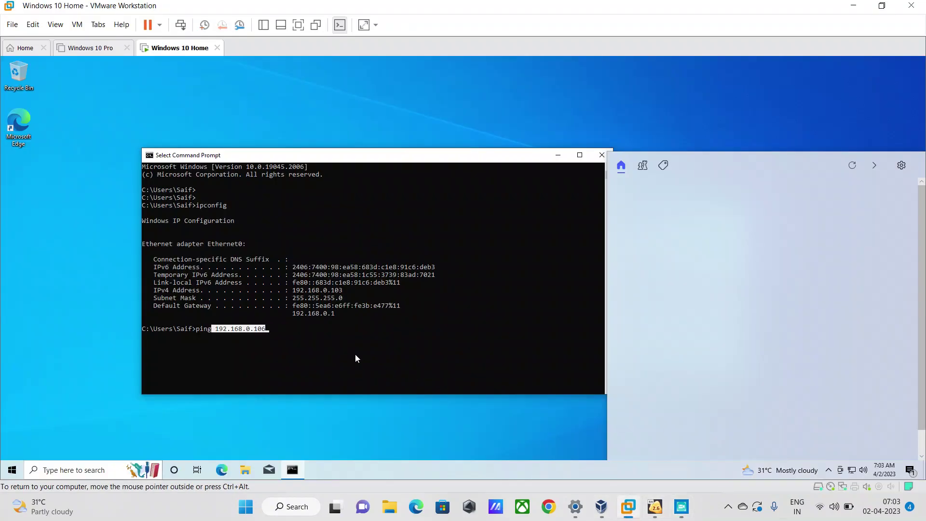
click(309, 345)
key(BackSpace)
text(5)
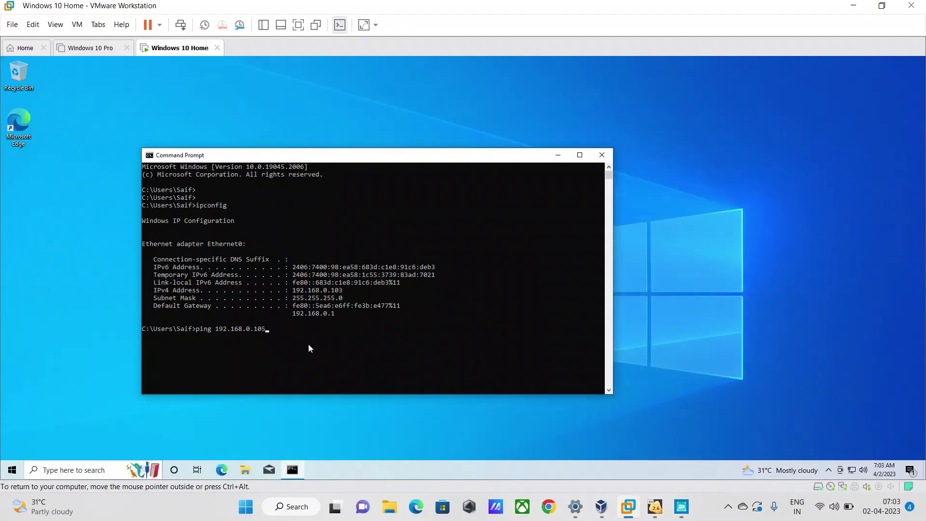
key(Return)
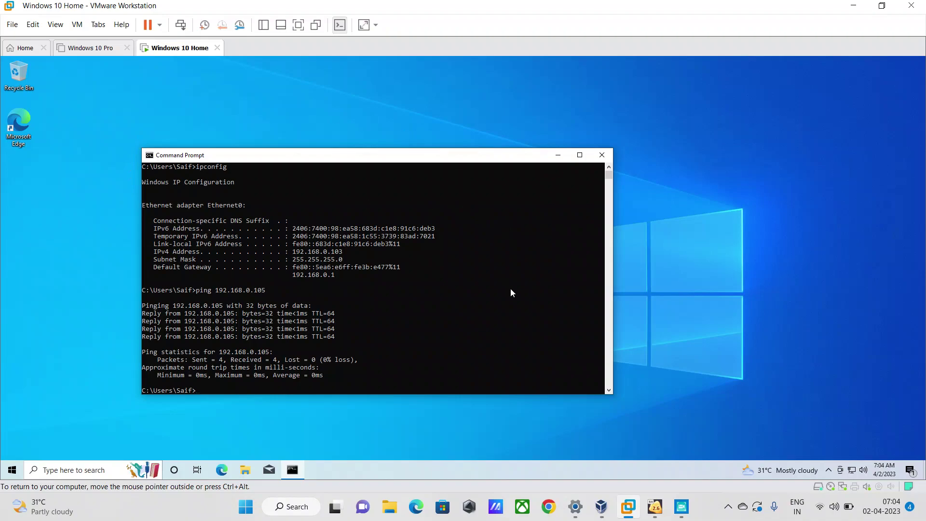
Switch to the Kali Linux VM in VirtualBox, ping the Windows VM at 192.168.0.103 and highlight the output line
mouse_move(687, 510)
click(683, 514)
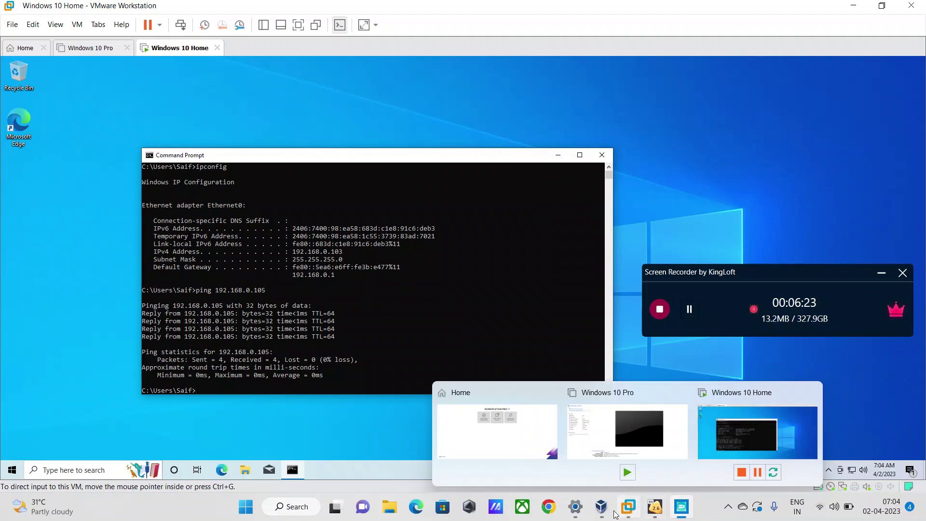
mouse_move(639, 513)
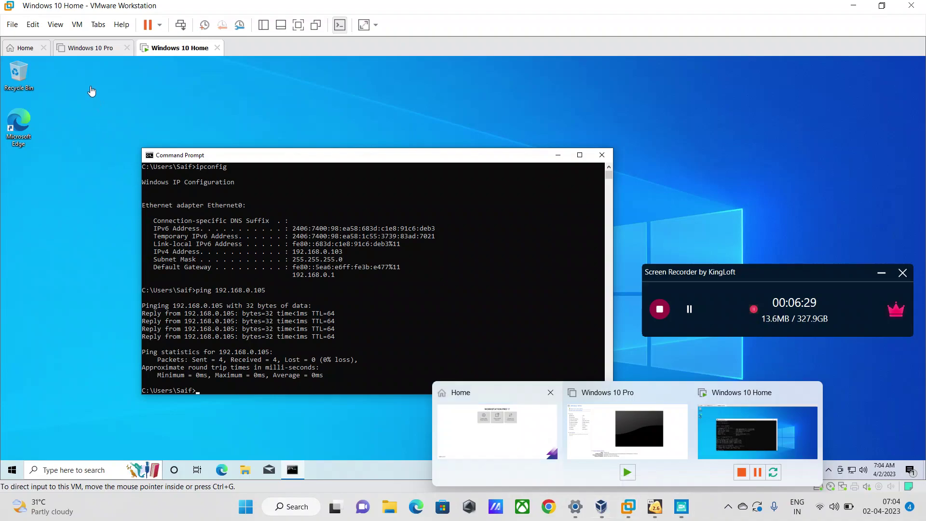
click(601, 506)
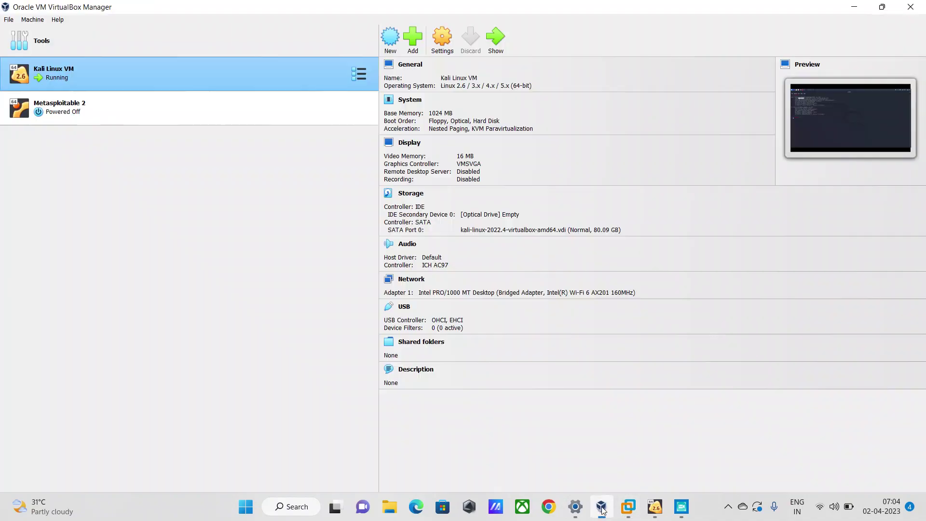
click(655, 506)
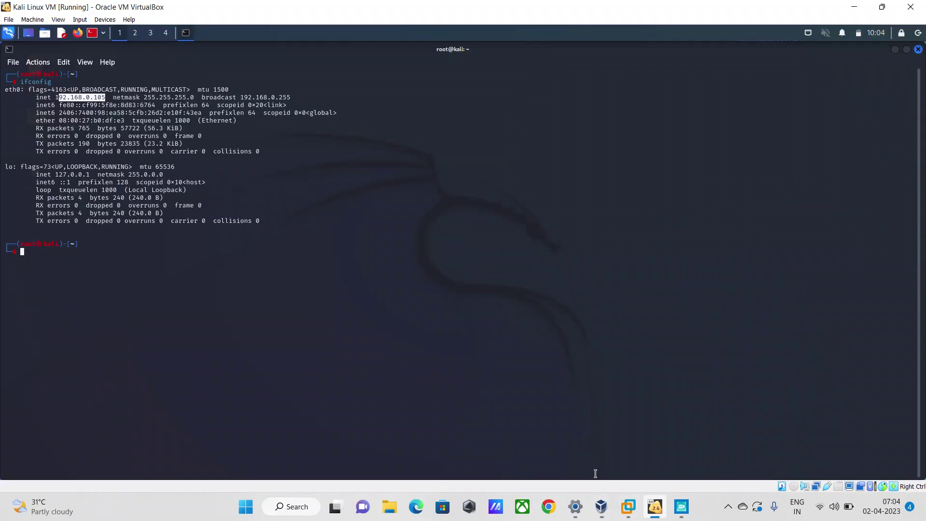
text(ping 192.1)
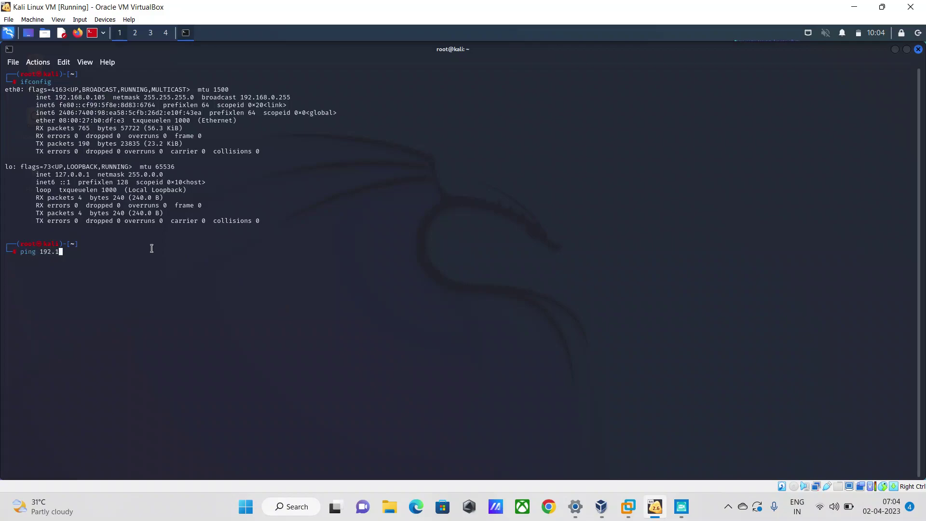
text(68.0.104)
key(BackSpace)
text(3)
key(Return)
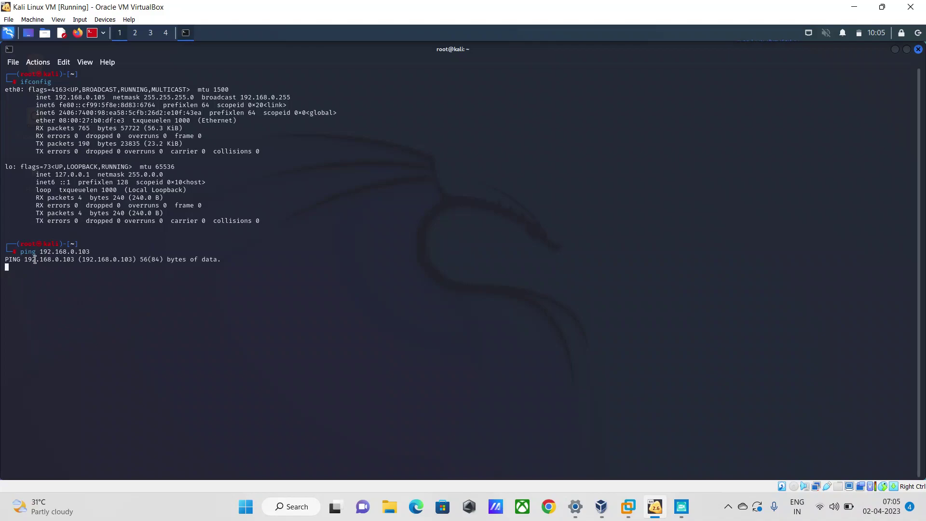
mouse_move(6, 260)
mouse_down()
mouse_move(241, 250)
mouse_move(2, 235)
mouse_move(6, 267)
mouse_move(3, 259)
mouse_up()
click(220, 262)
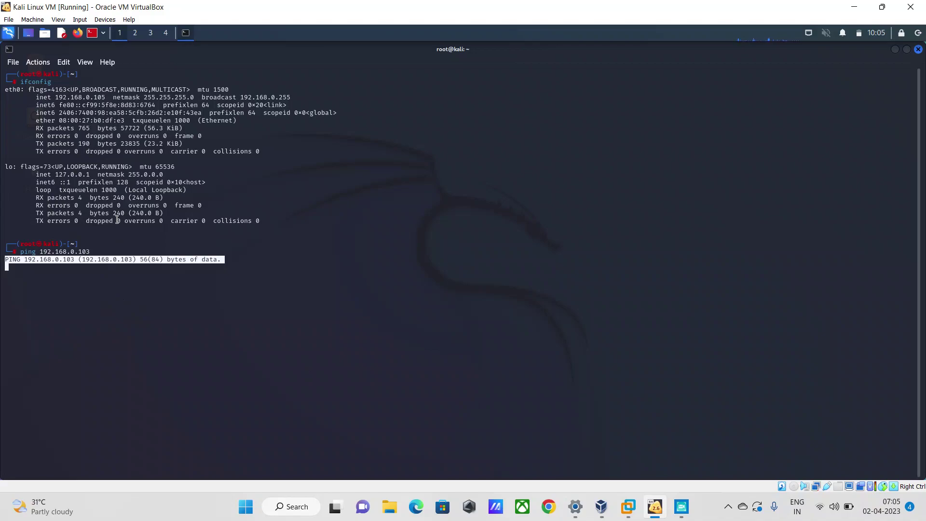
Switch to the Windows 10 Home VM in VMware Workstation and open Windows Defender Firewall with the Run command firewall.cpl
click(681, 507)
mouse_move(627, 512)
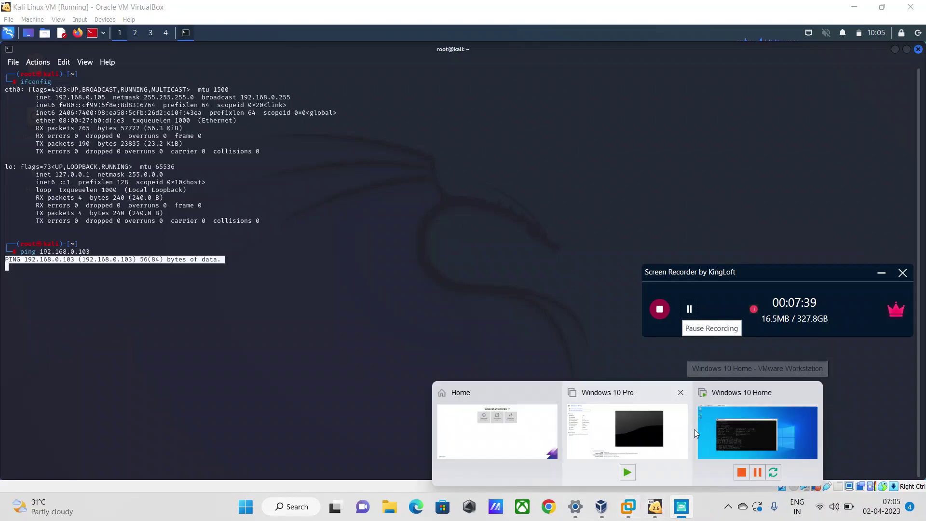
click(717, 419)
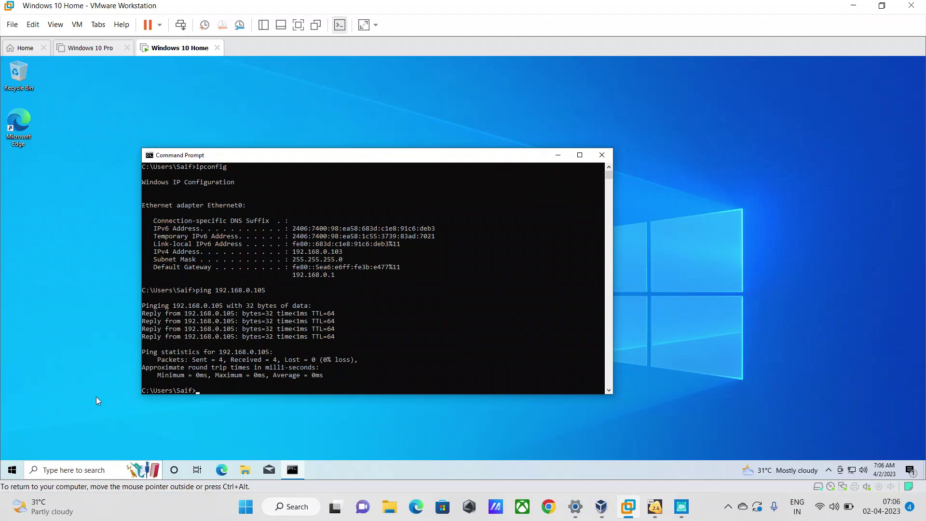
click(13, 472)
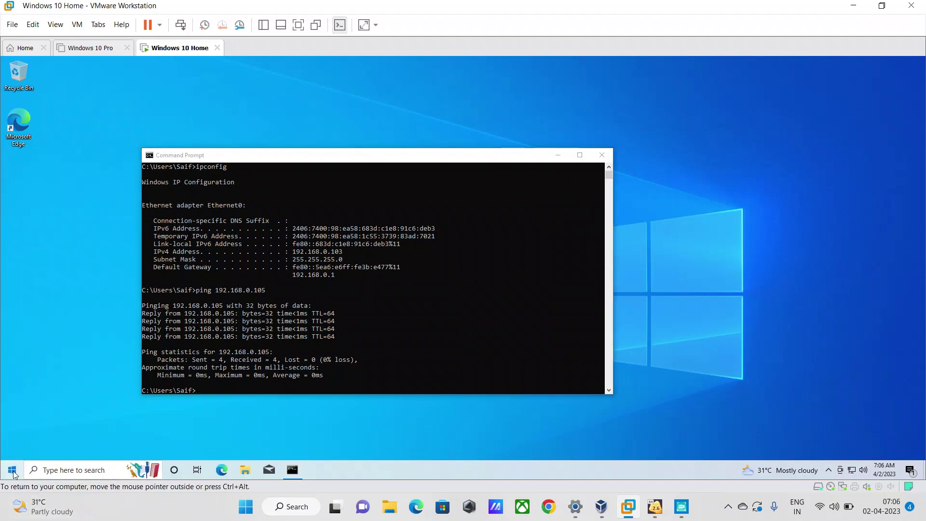
click(447, 412)
key(super+r)
text(fi)
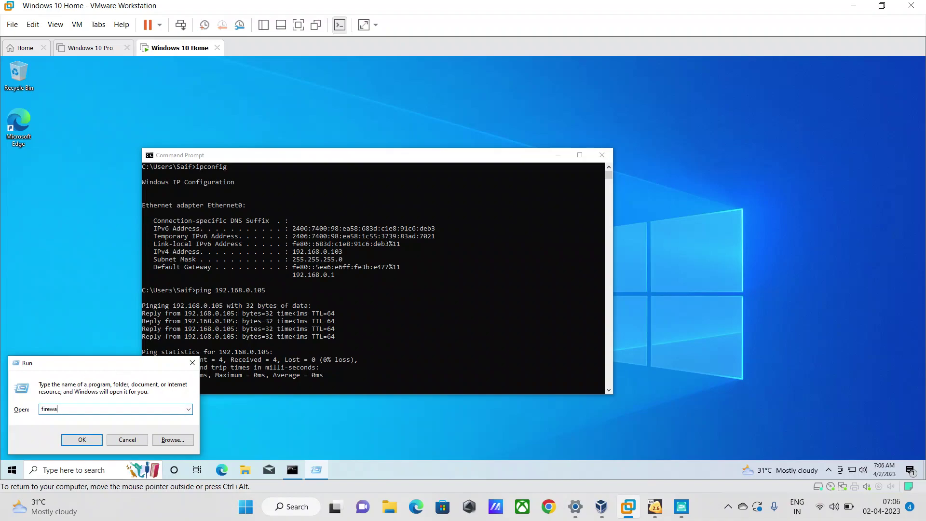
text(rewall.cpl)
key(Return)
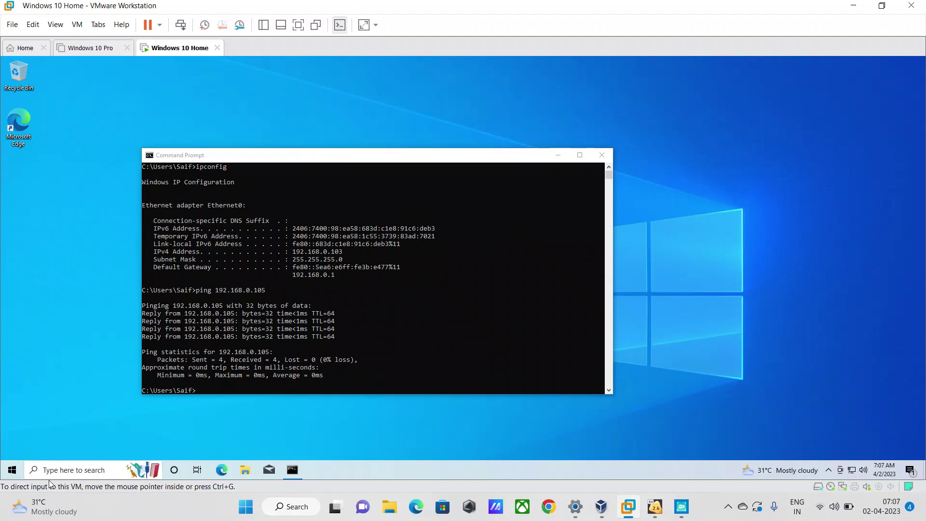
click(688, 512)
click(689, 309)
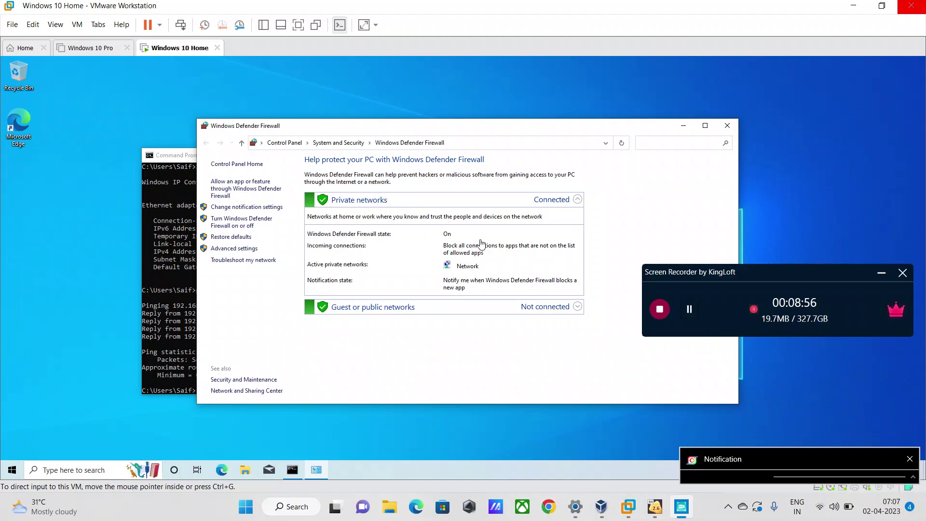
Turn off Windows Defender Firewall for both the private and public networks and apply the settings
click(237, 224)
click(237, 225)
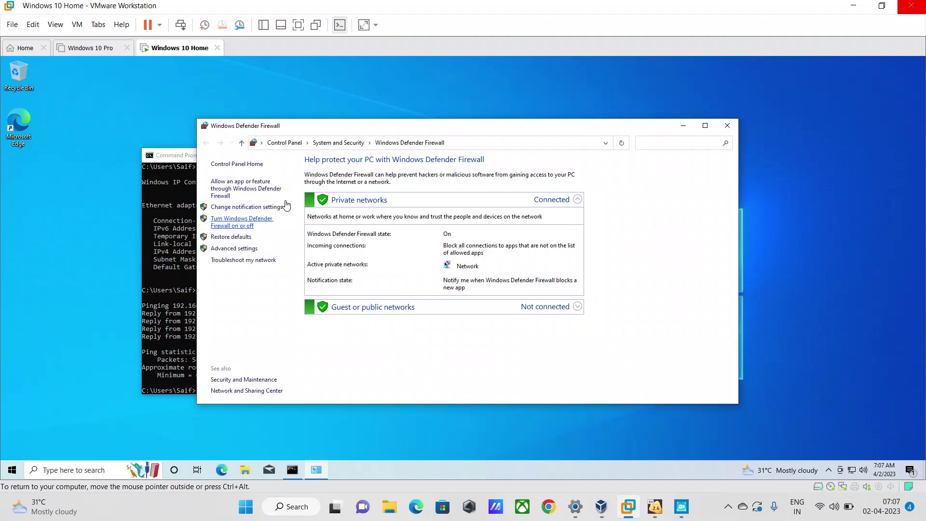
click(233, 225)
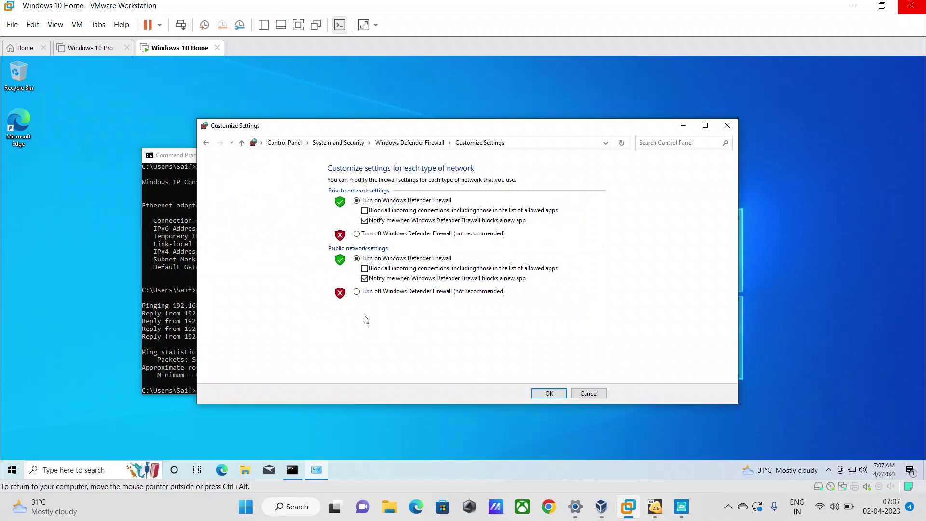
click(358, 234)
click(358, 292)
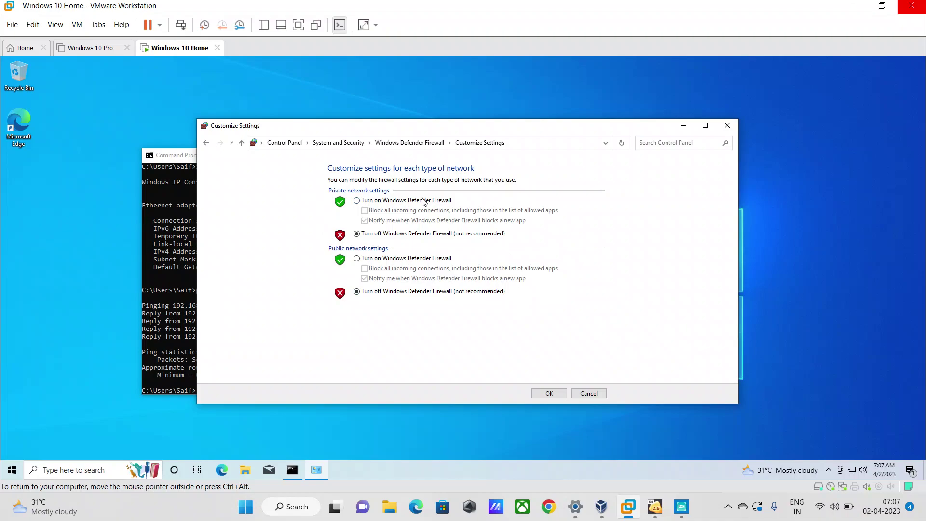
click(552, 393)
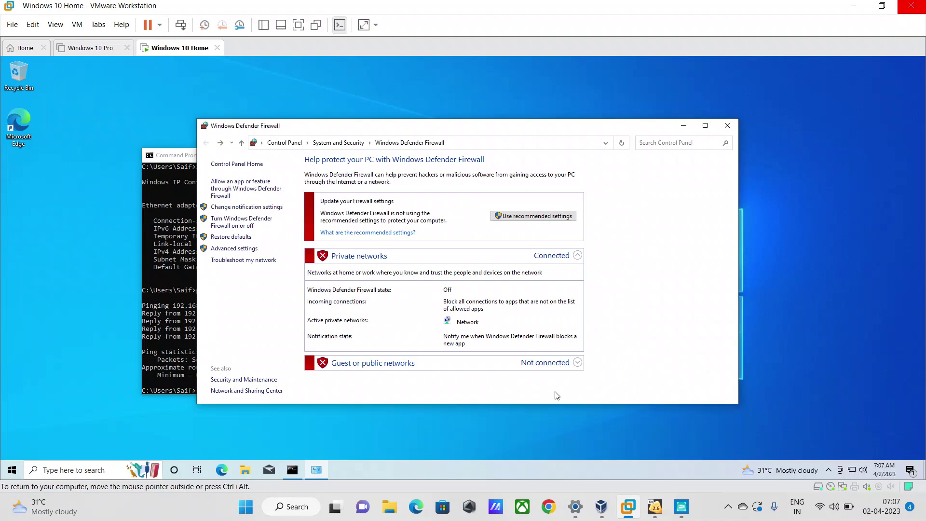
Switch to the Kali Linux VM in VirtualBox and stop the ping running in the terminal
click(601, 506)
click(652, 507)
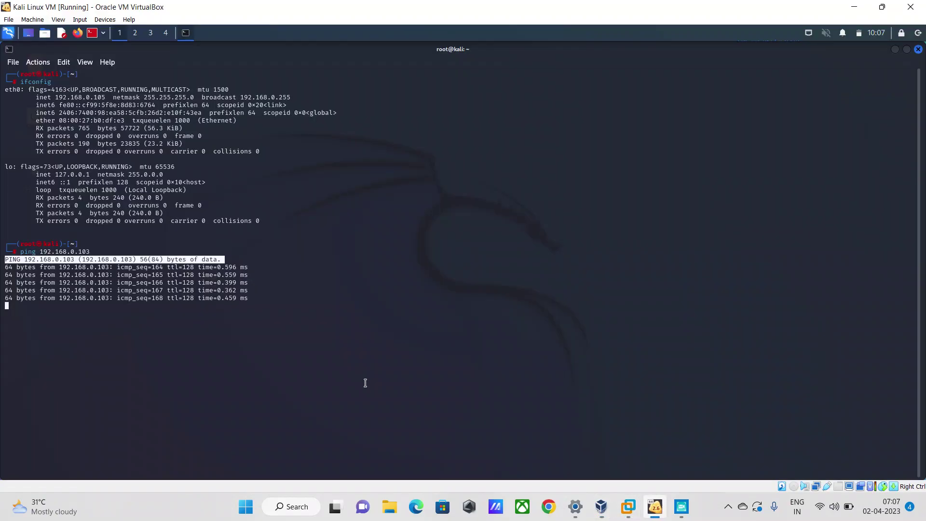
click(44, 328)
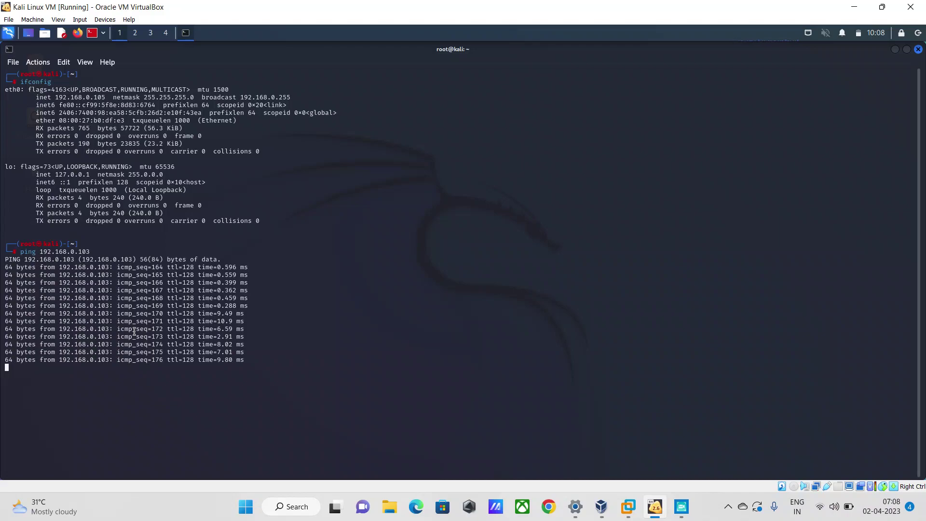
key(ctrl+x)
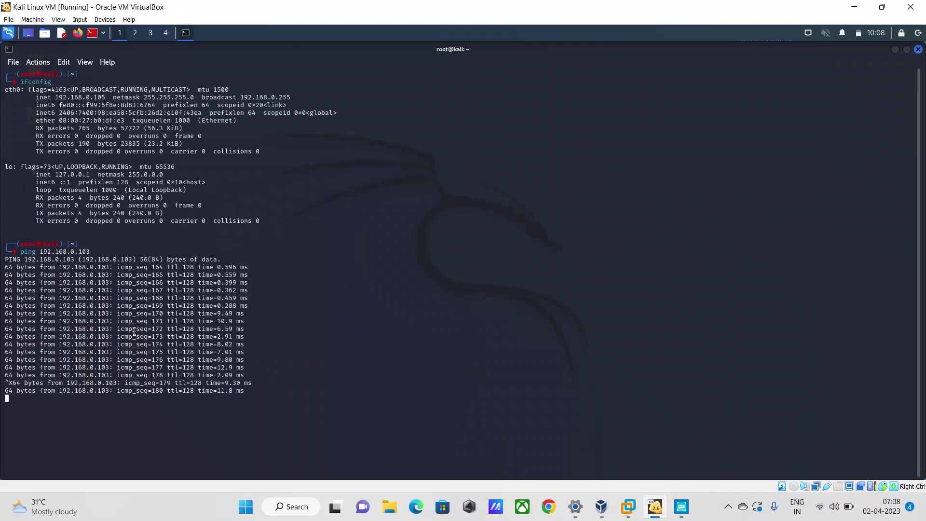
key(ctrl+c)
Clear the Kali terminal and ping the Windows VM at 192.168.0.103 again
text(clear)
key(Return)
text(ping)
key(Right)
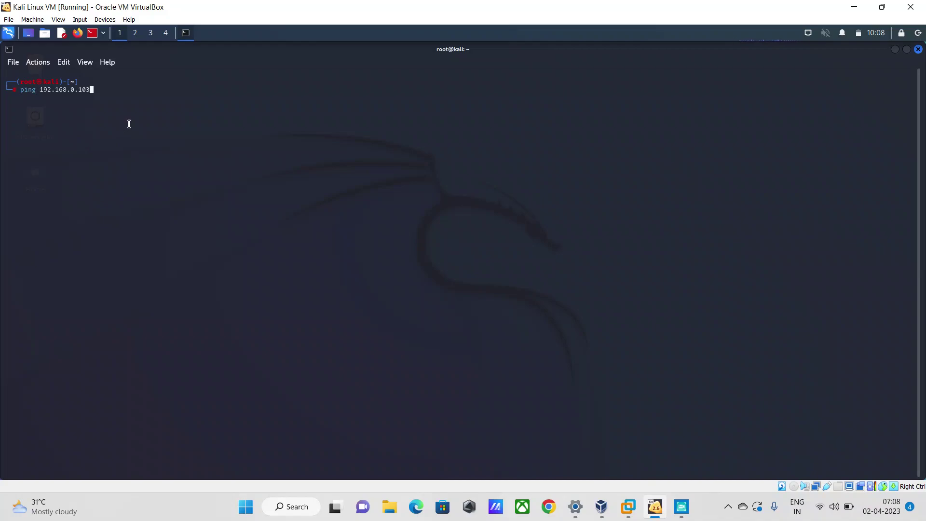
key(Return)
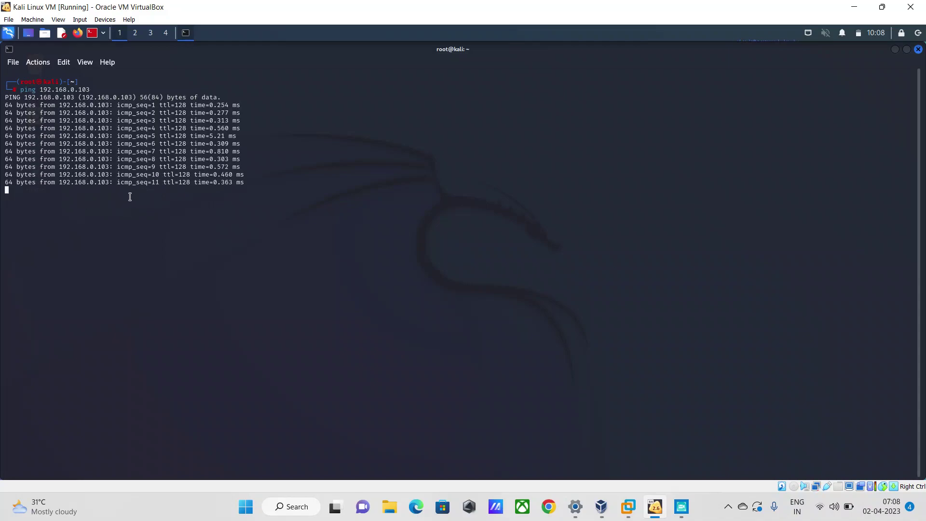
Return to the Windows 10 Home VM in VMware Workstation and view the firewall's allowed apps list, leaving it without changes
click(680, 510)
mouse_move(628, 507)
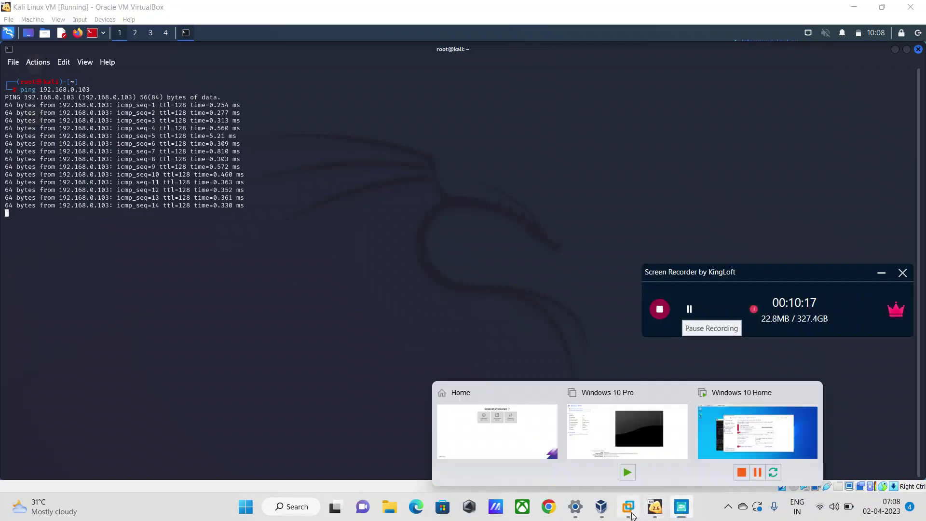
click(755, 445)
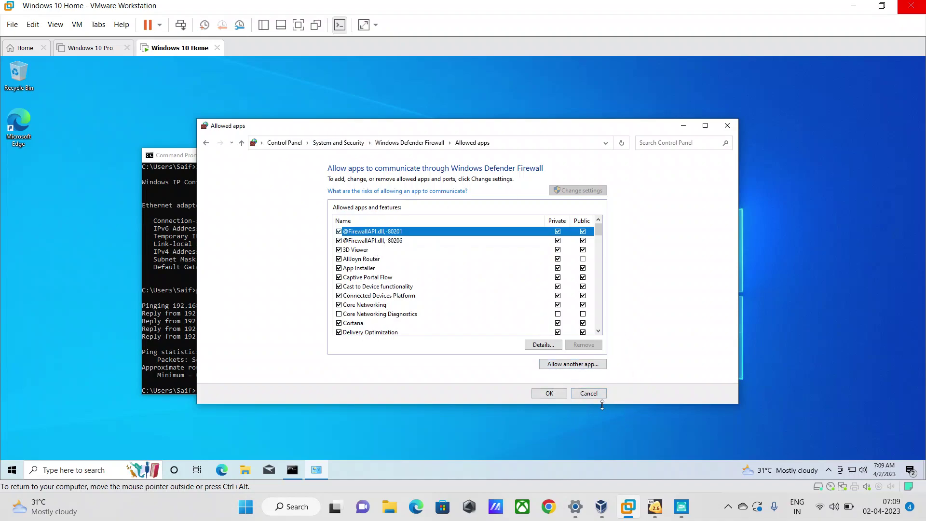
click(590, 395)
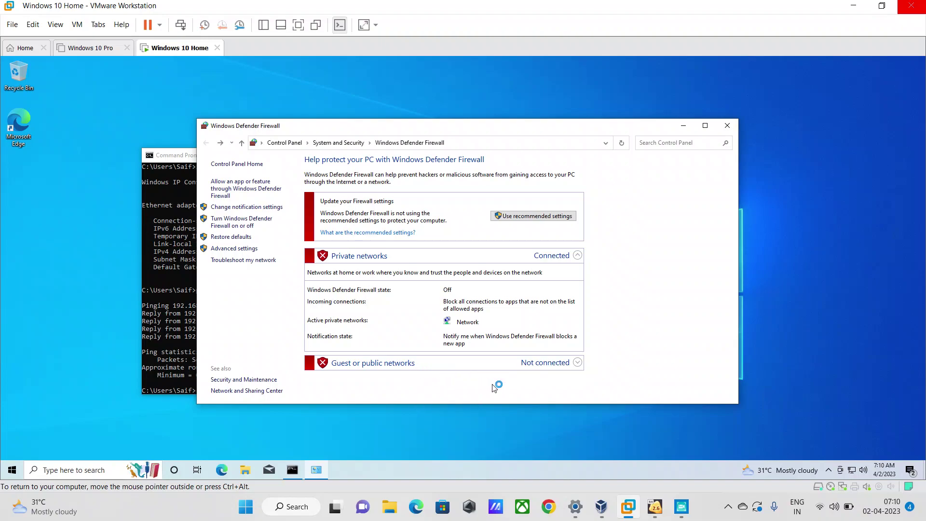
Open the firewall's advanced settings and browse the list of inbound rules
click(685, 507)
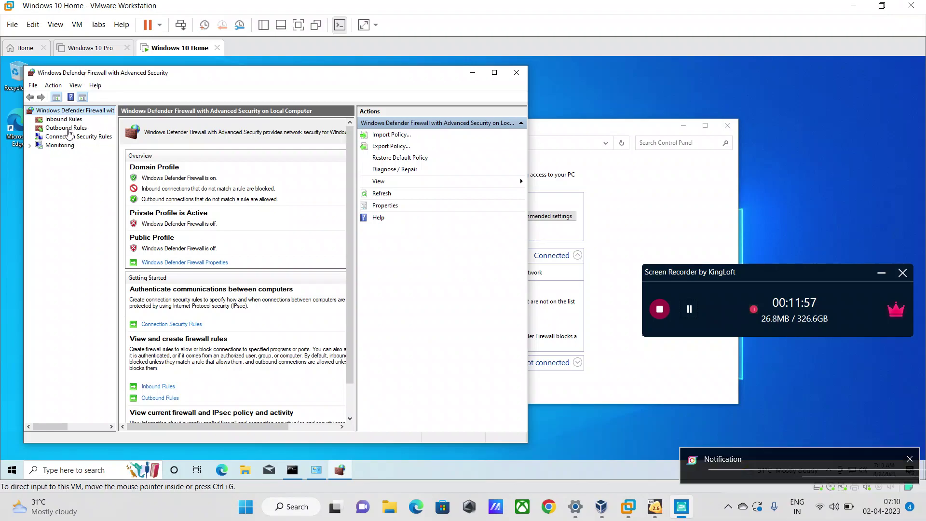
click(68, 124)
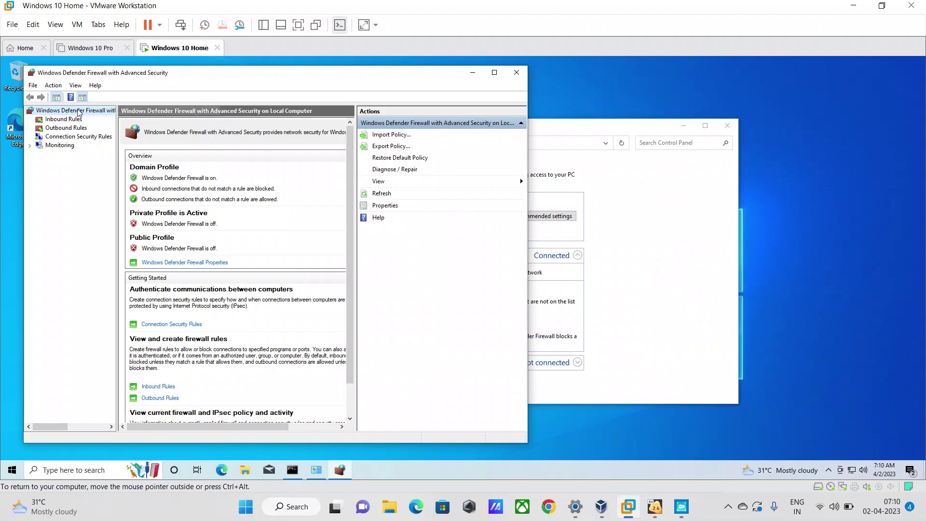
click(62, 123)
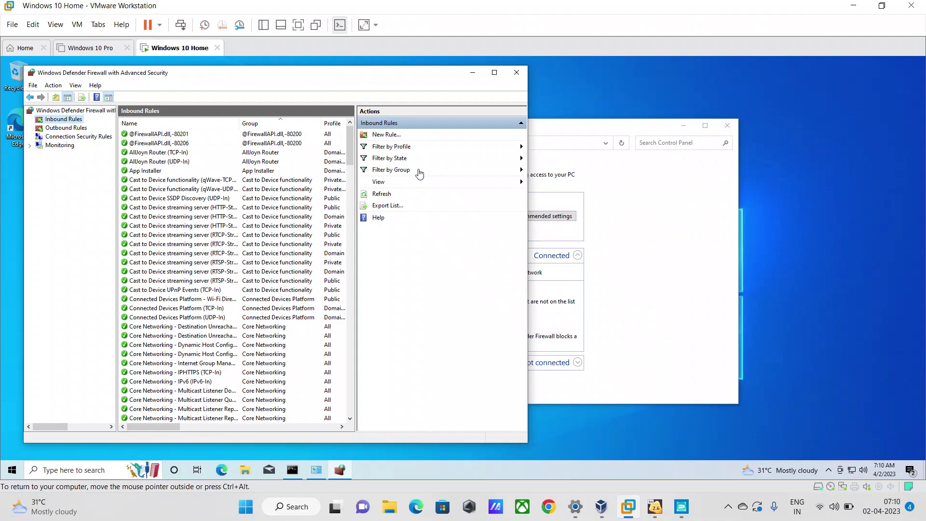
scroll(193, 213, down, 4)
scroll(193, 212, up, 4)
Start a new inbound rule and choose Custom as its rule type
click(384, 135)
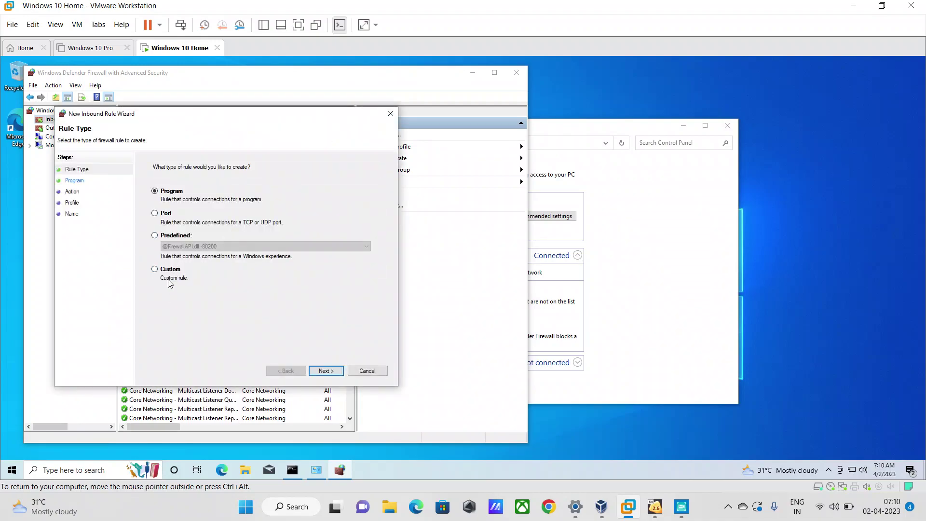
click(155, 214)
click(680, 507)
click(155, 269)
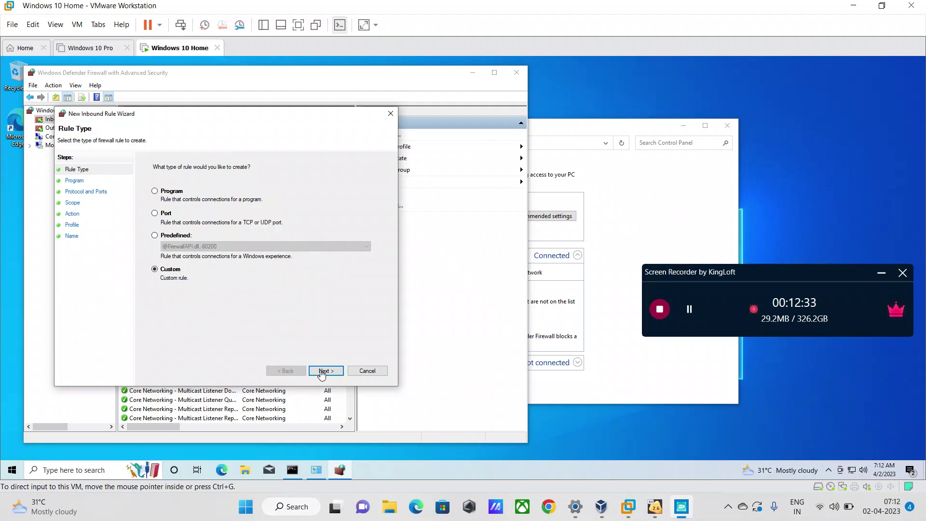
click(322, 372)
click(323, 372)
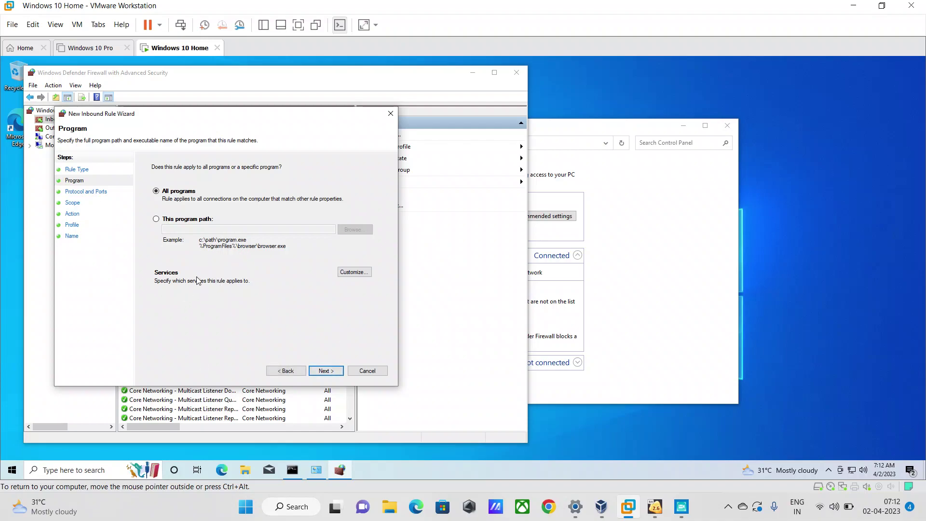
Apply the rule to all programs and set its protocol type to ICMPv4
click(324, 372)
click(254, 195)
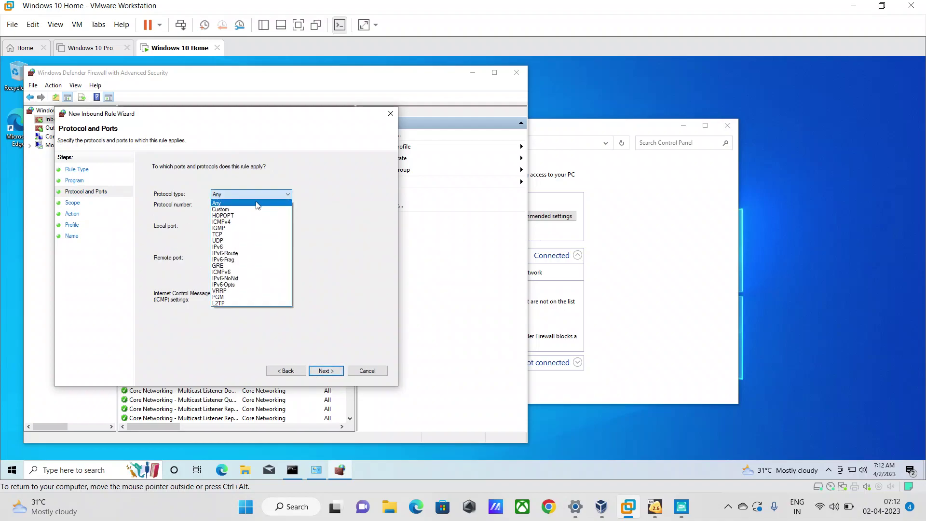
click(230, 223)
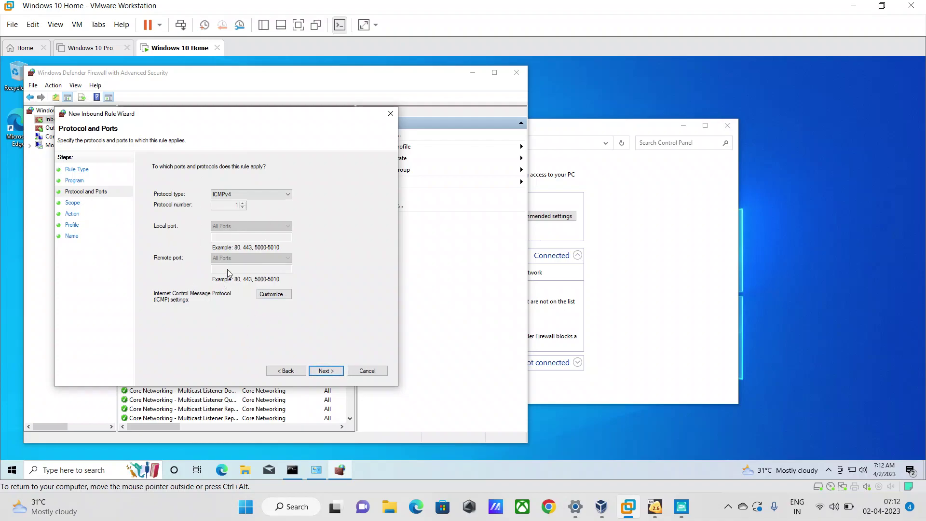
click(325, 369)
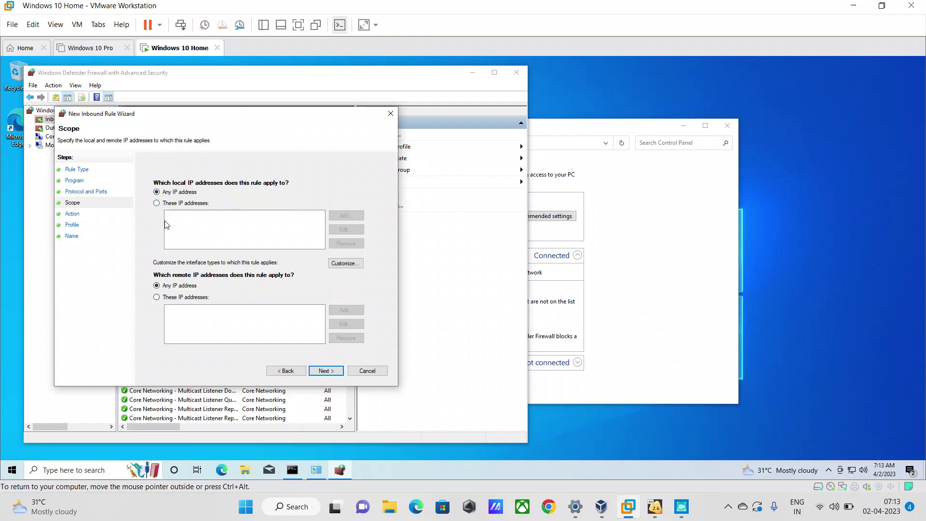
Restrict the rule's local scope to the IP address 192.168.0.103
click(157, 203)
click(346, 216)
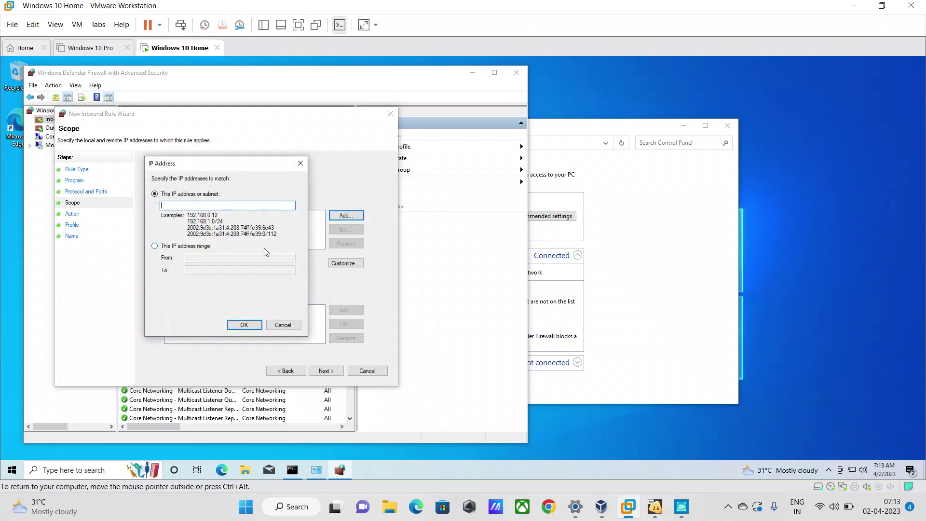
text(192.168.0.103)
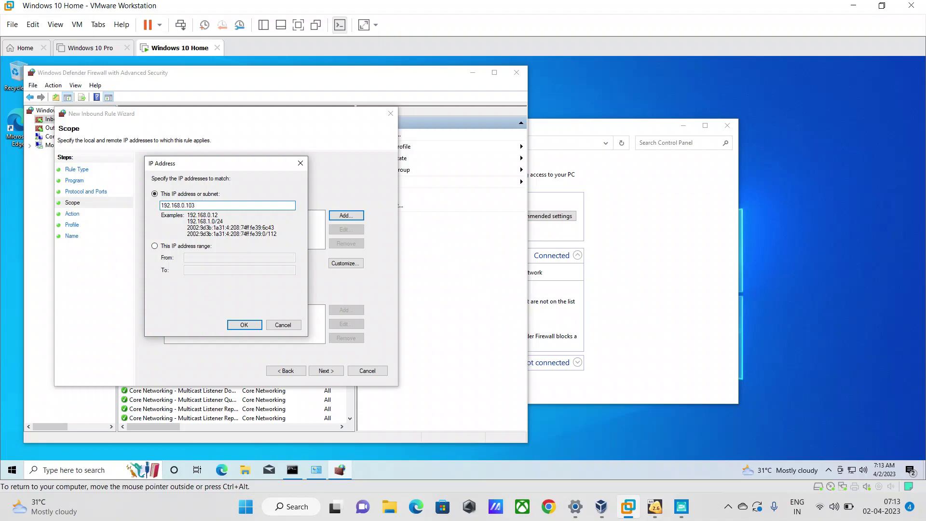
click(245, 322)
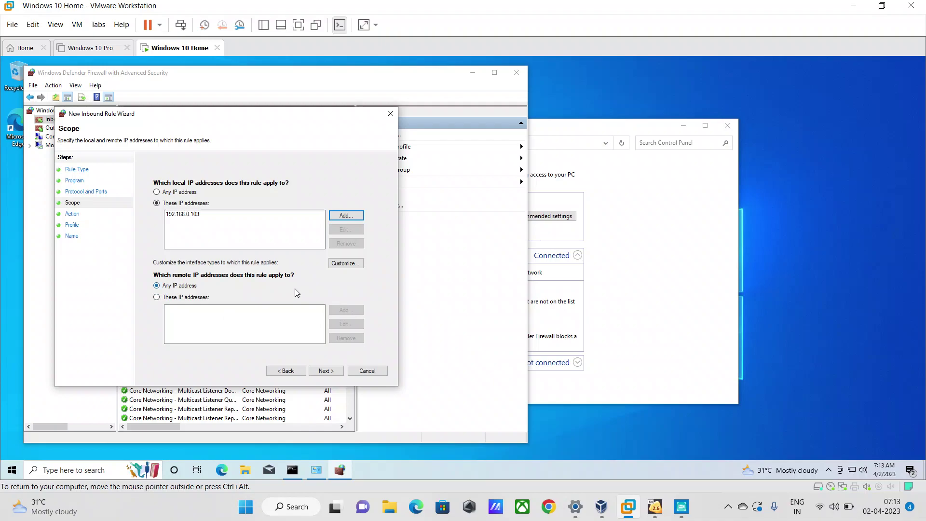
Restrict the rule's remote scope to the IP address 192.168.0.105 and continue to the rule's action
click(164, 297)
click(361, 309)
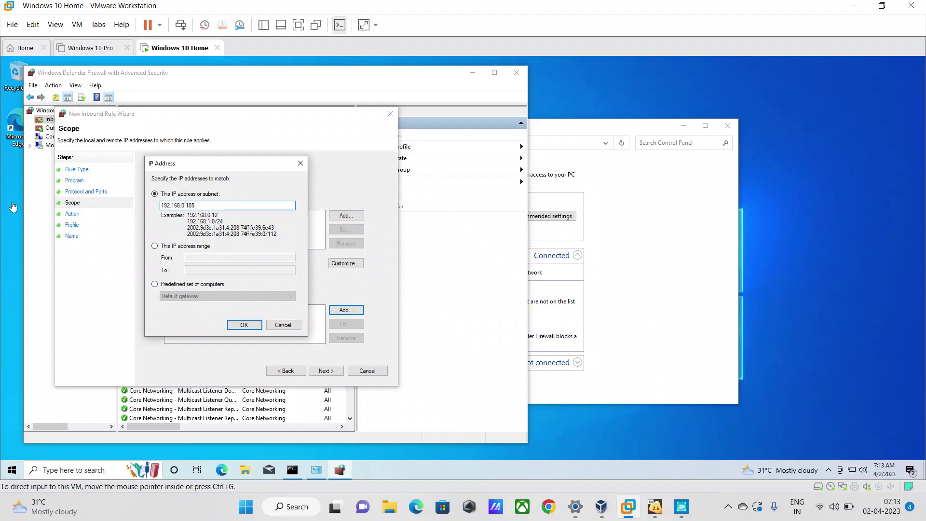
click(249, 328)
click(327, 372)
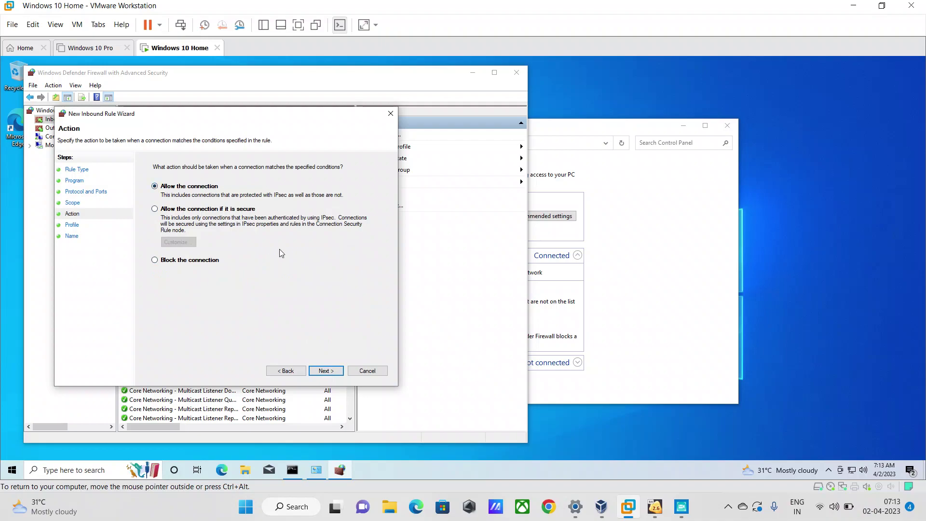
Allow the connection for the Domain, Private and Public profiles, finish the rule as "ICMP Allow", and close the advanced firewall window
click(325, 372)
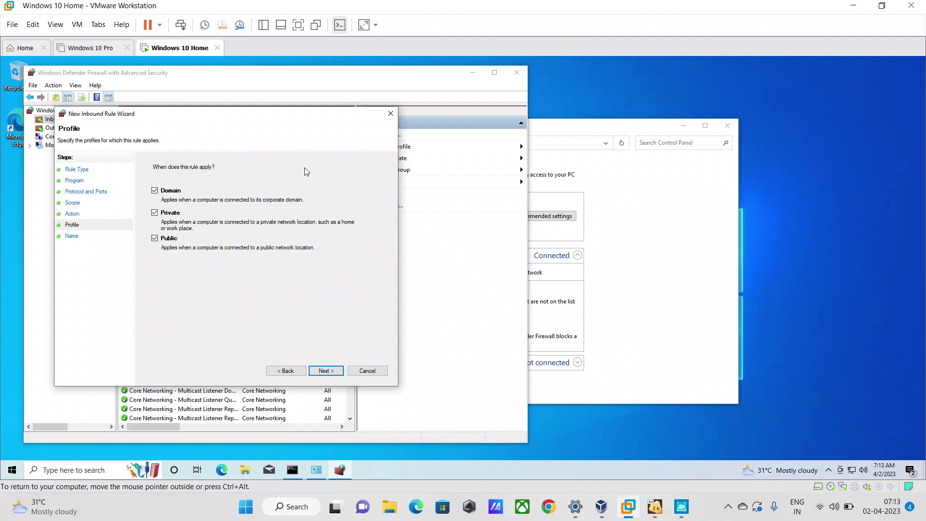
click(326, 371)
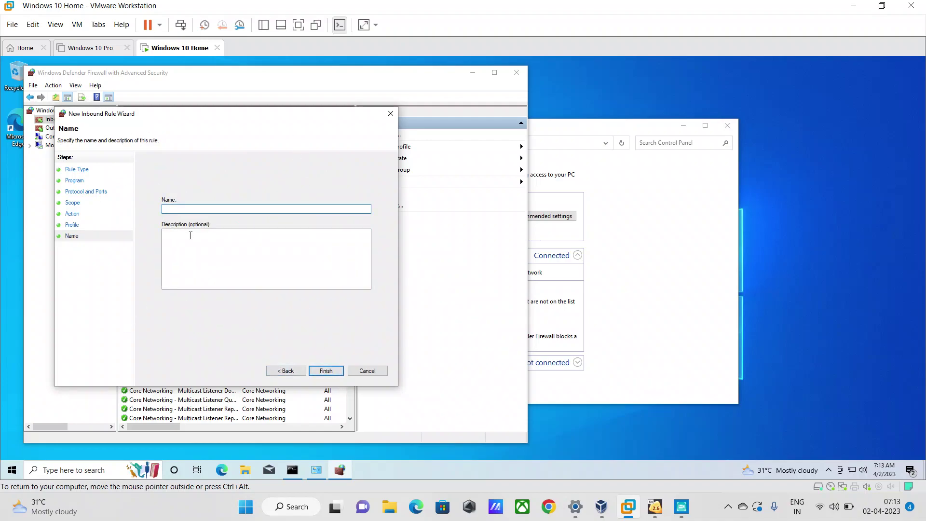
text(ICM)
click(326, 372)
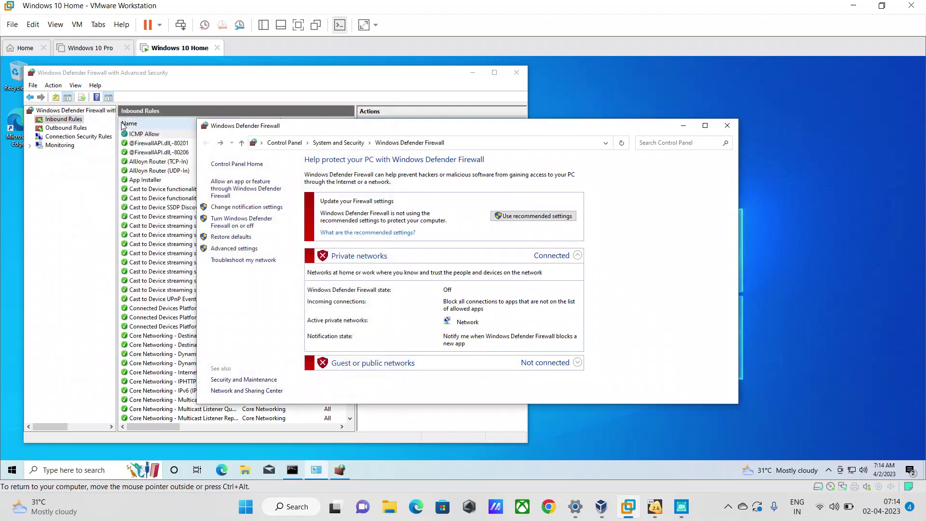
click(127, 164)
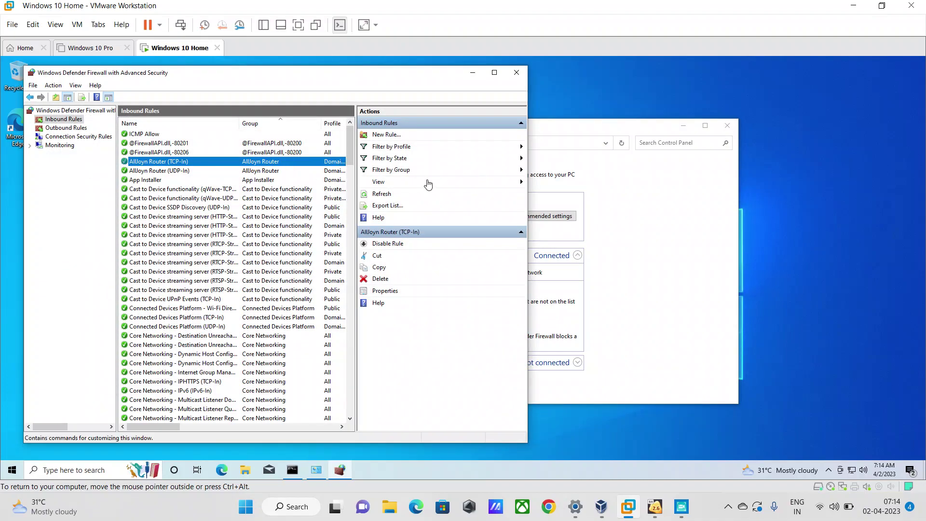
click(516, 72)
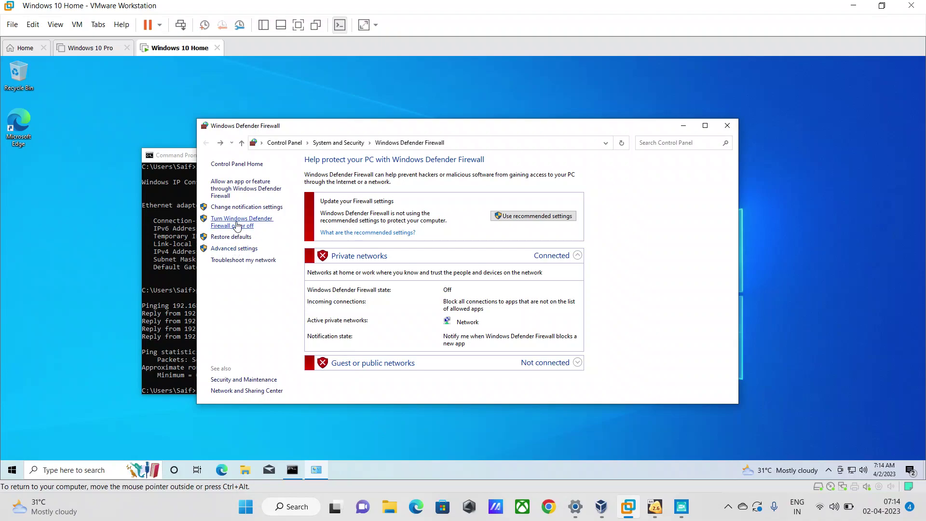
click(681, 506)
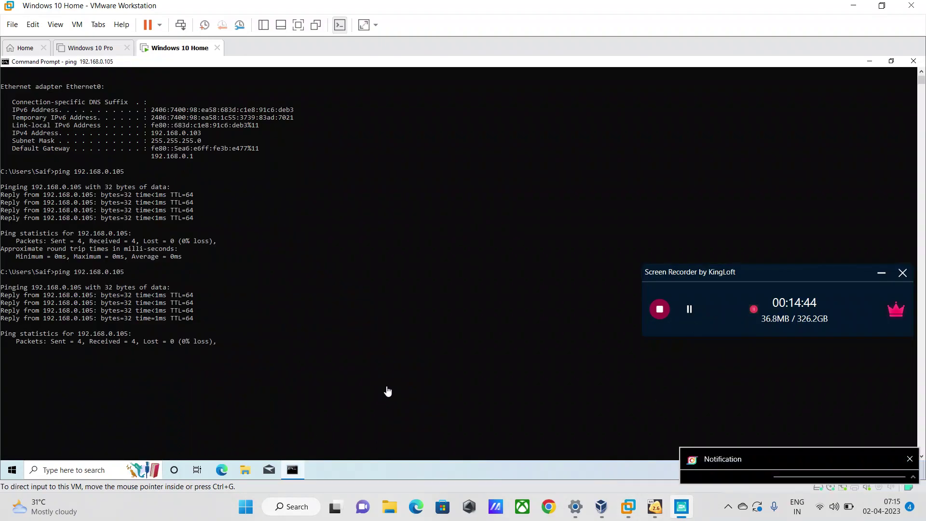
click(381, 271)
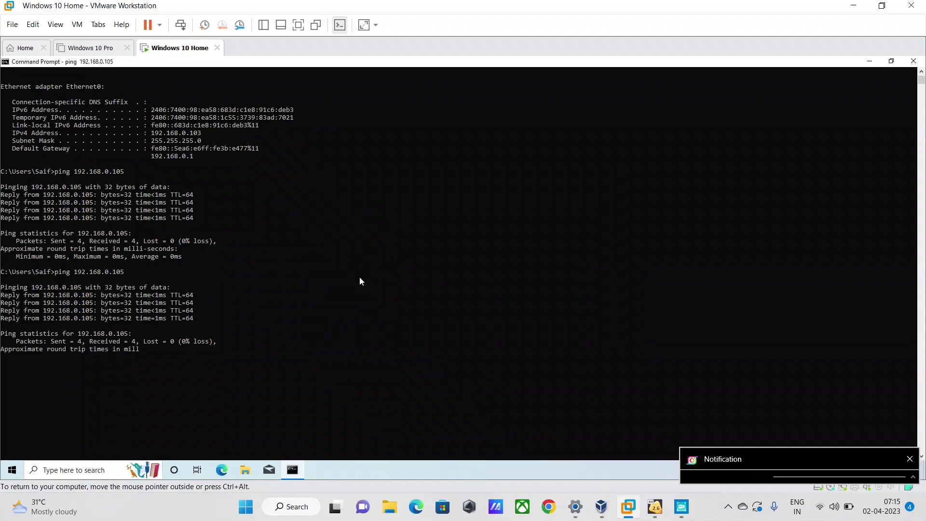
click(292, 471)
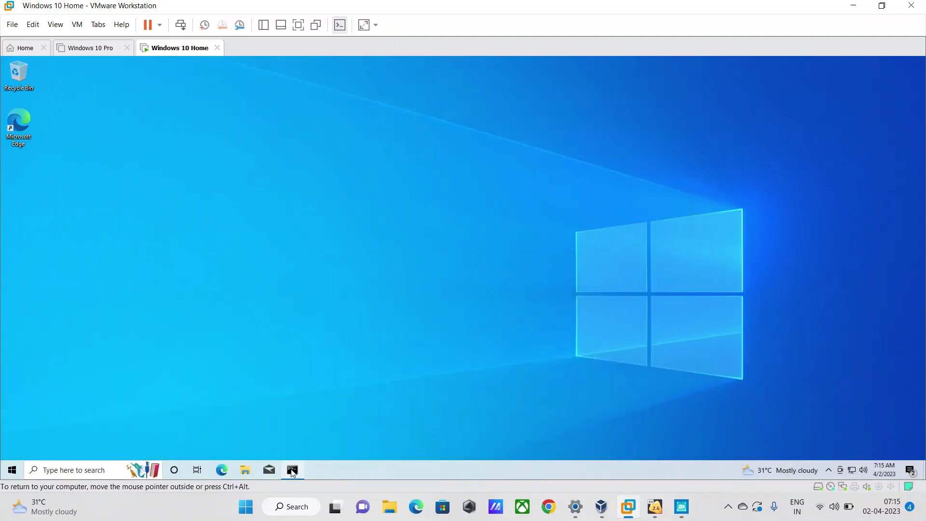
click(291, 471)
click(89, 469)
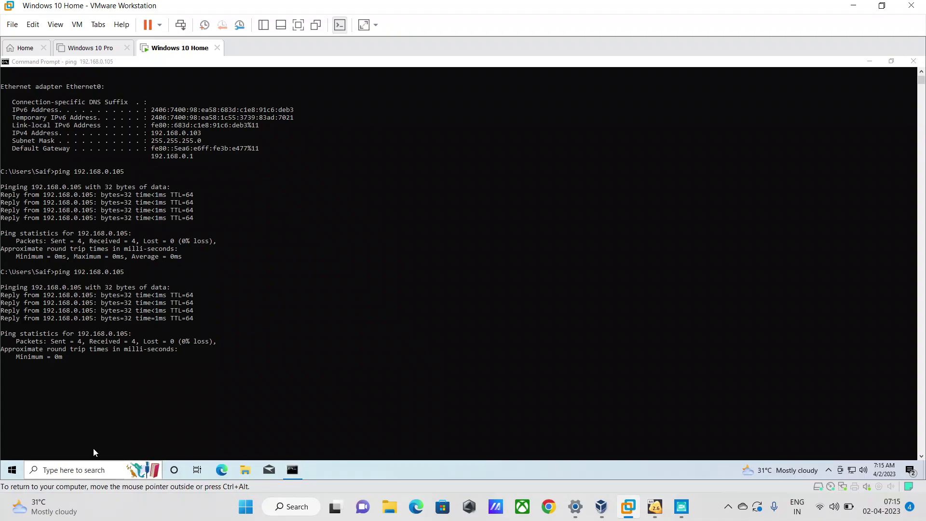
Open the Windows Defender Firewall overview in the Windows 10 Home VM and check the firewall state for private networks
key(super)
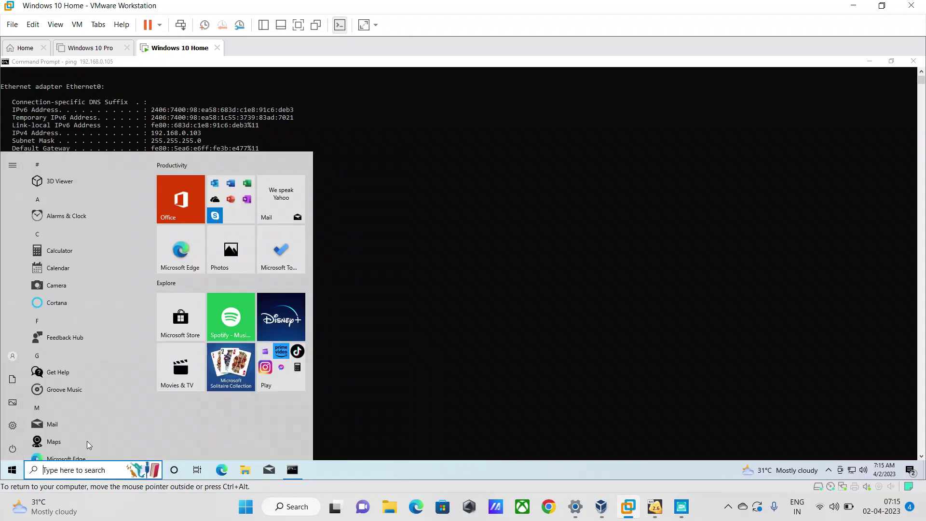
key(super+r)
click(77, 440)
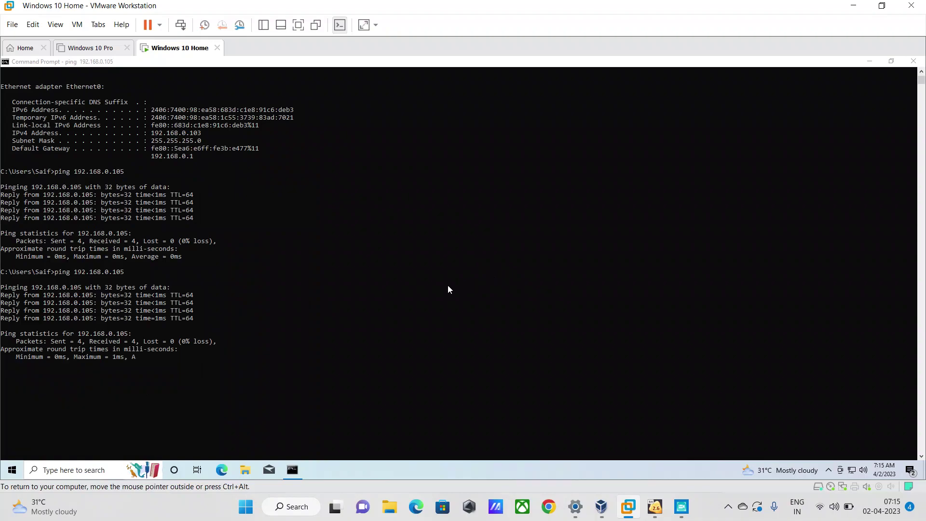
click(685, 511)
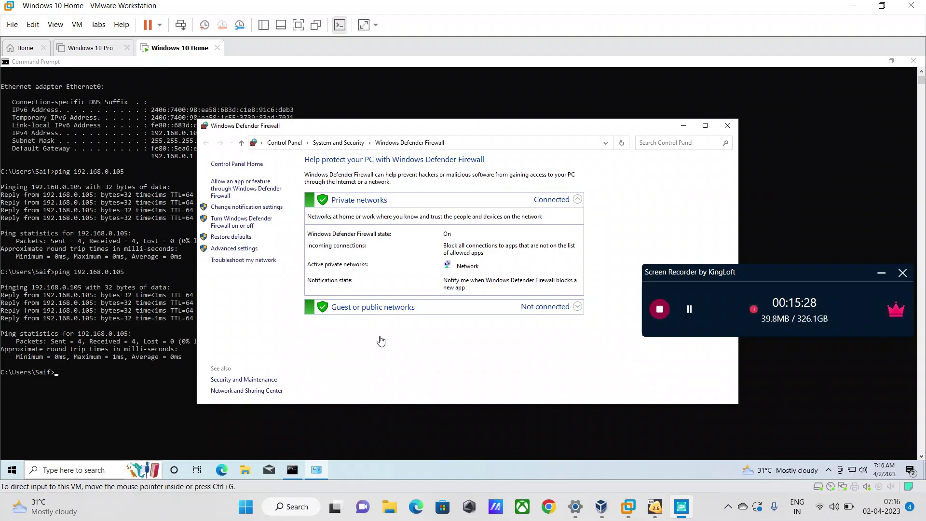
Switch to the Kali Linux VM, stop the running ping and clear the terminal
click(656, 507)
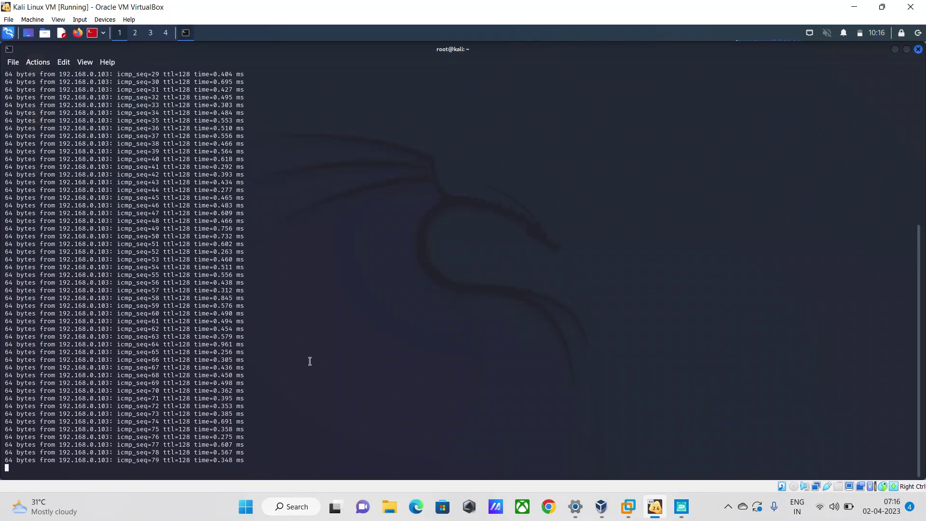
key(ctrl+c)
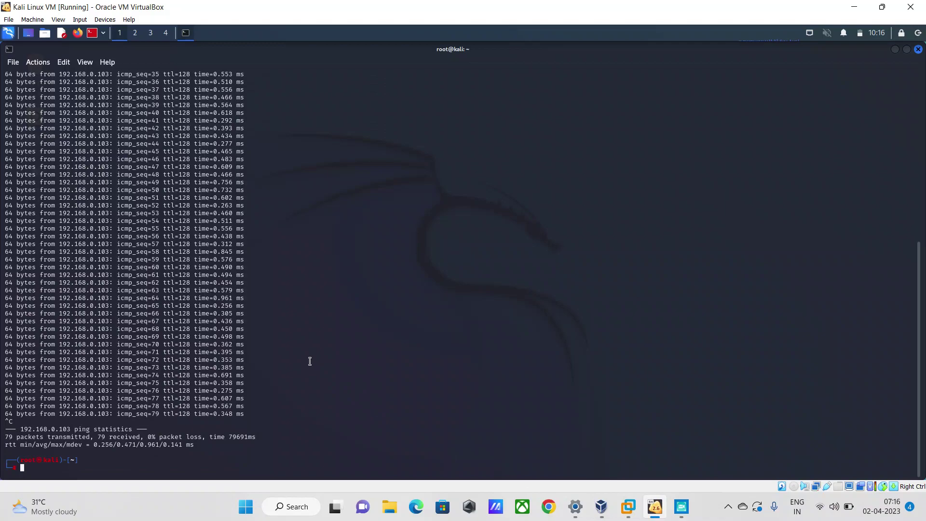
text(clear)
key(Return)
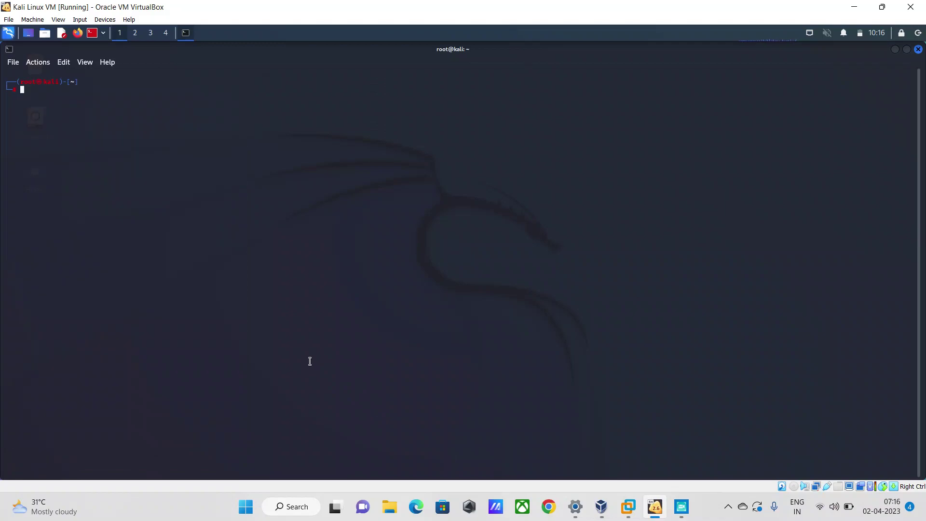
Ping the Windows 10 Home VM at 192.168.0.103 from the Kali terminal
text(pin)
key(Right)
key(Return)
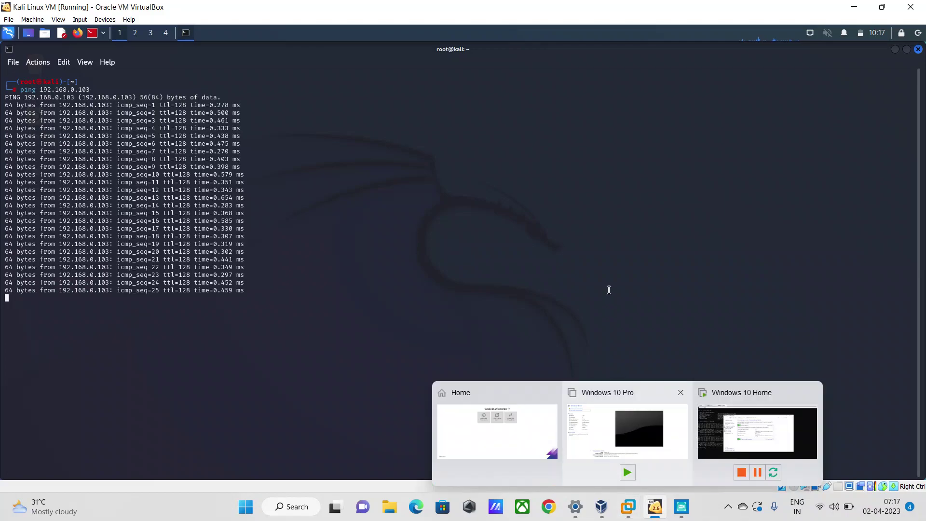
mouse_move(575, 511)
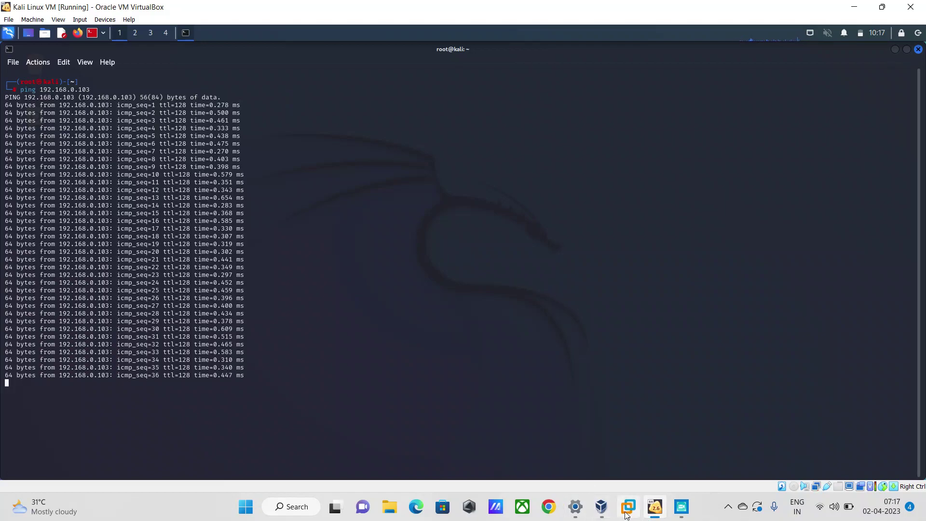
click(682, 507)
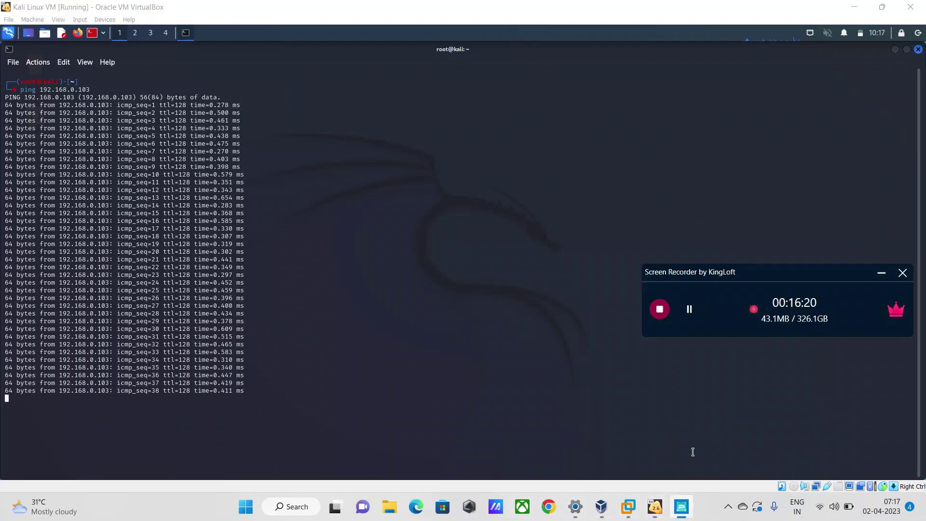